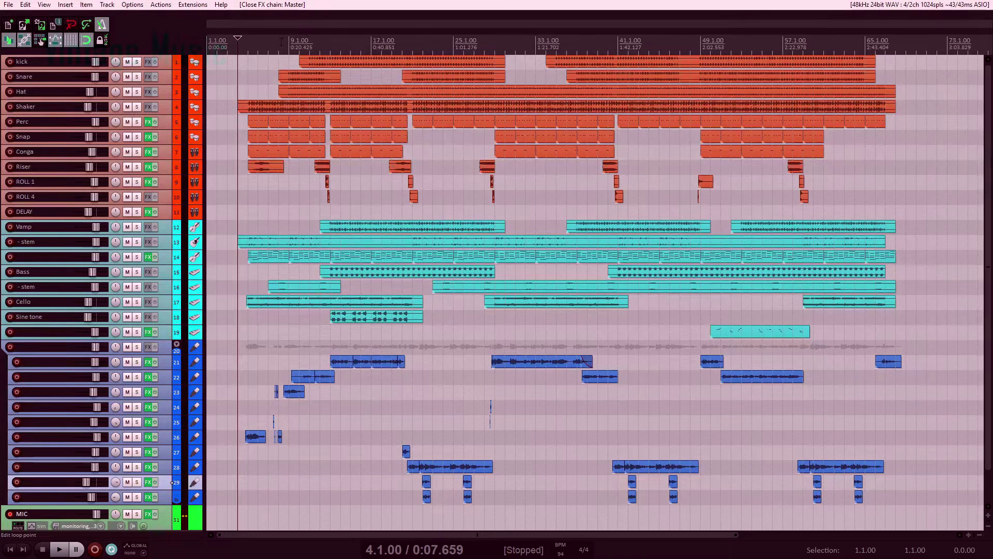
- Play back the full mix from bar 11 with no track soloed
left_click(136, 62)
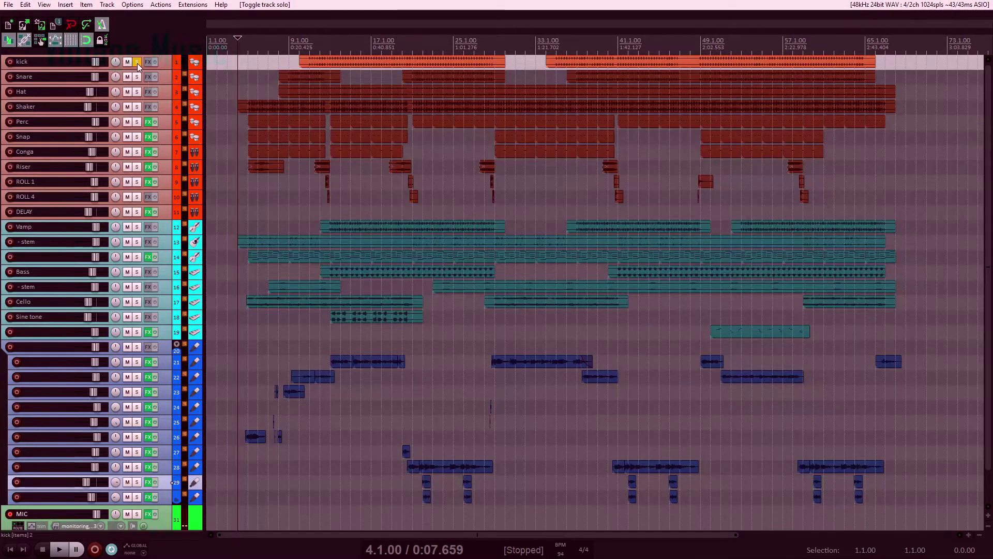
left_click(137, 63)
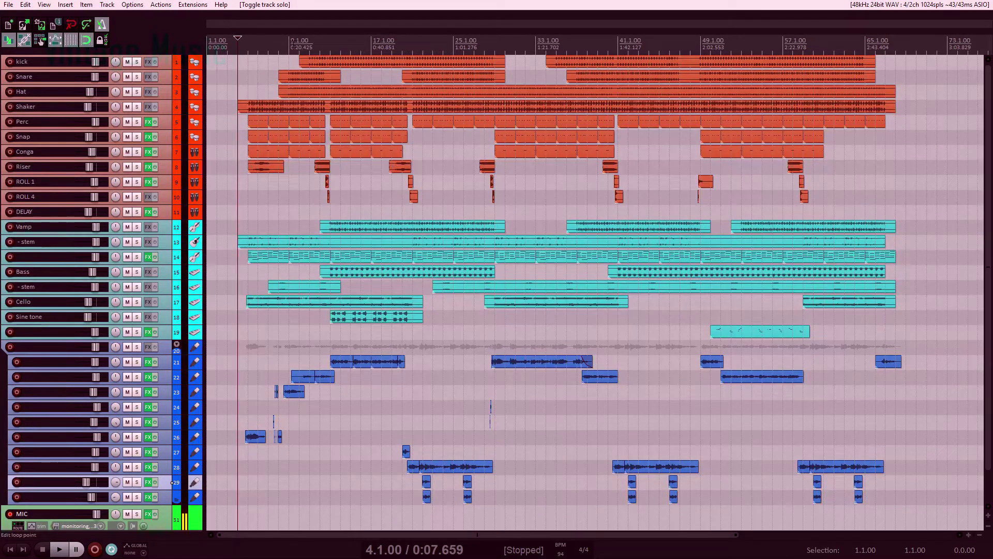
left_click(310, 41)
key("space")
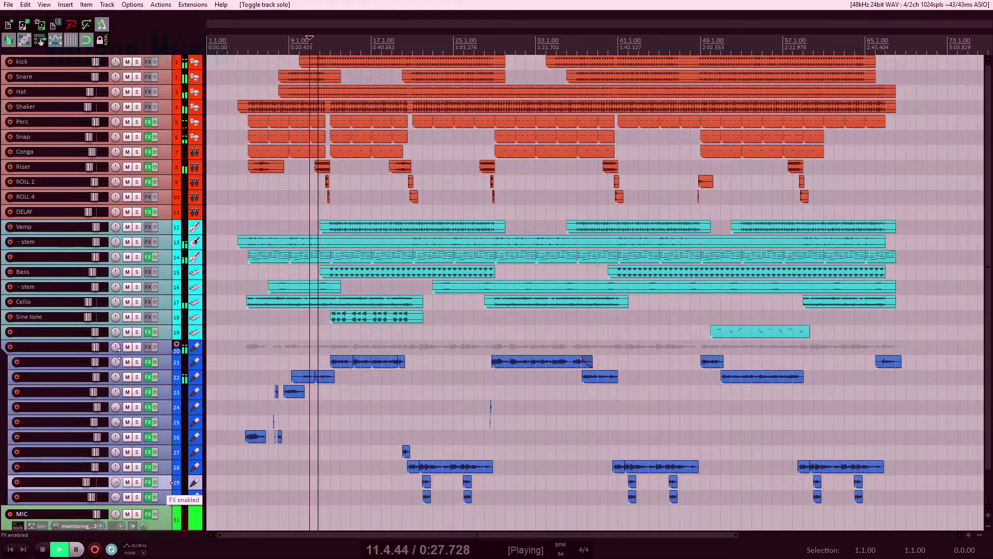
key("space")
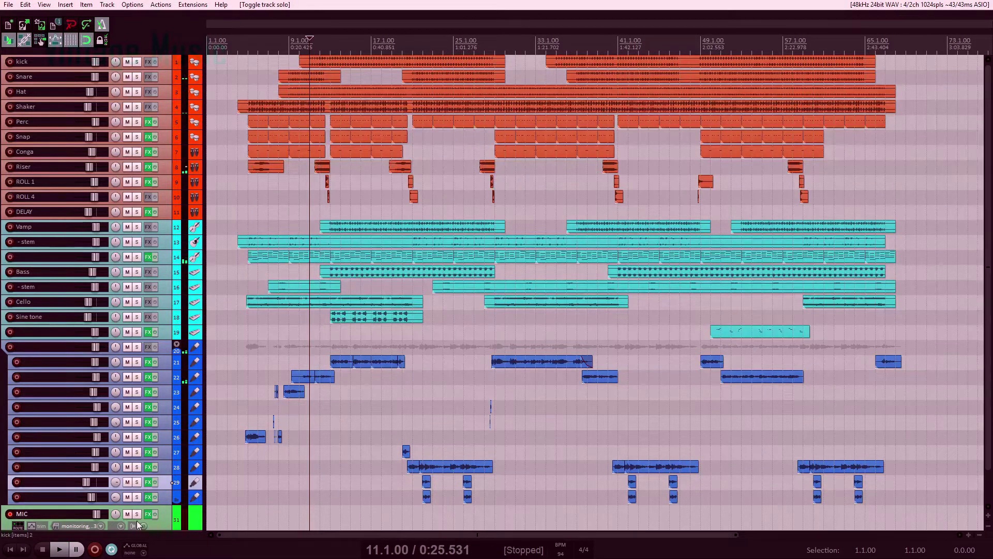
- Solo the MIC and kick tracks and audition the kick from bar 11
left_click(137, 514)
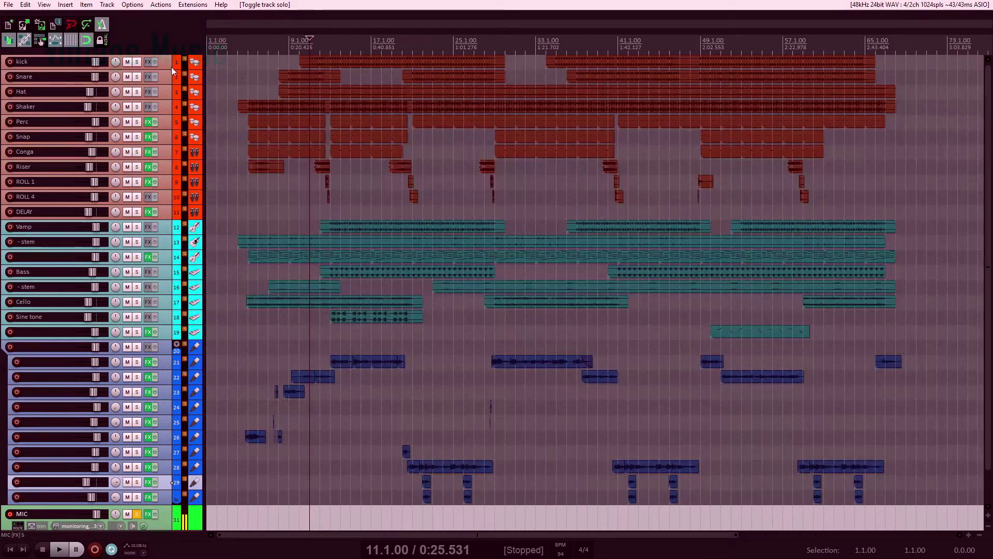
left_click(138, 62)
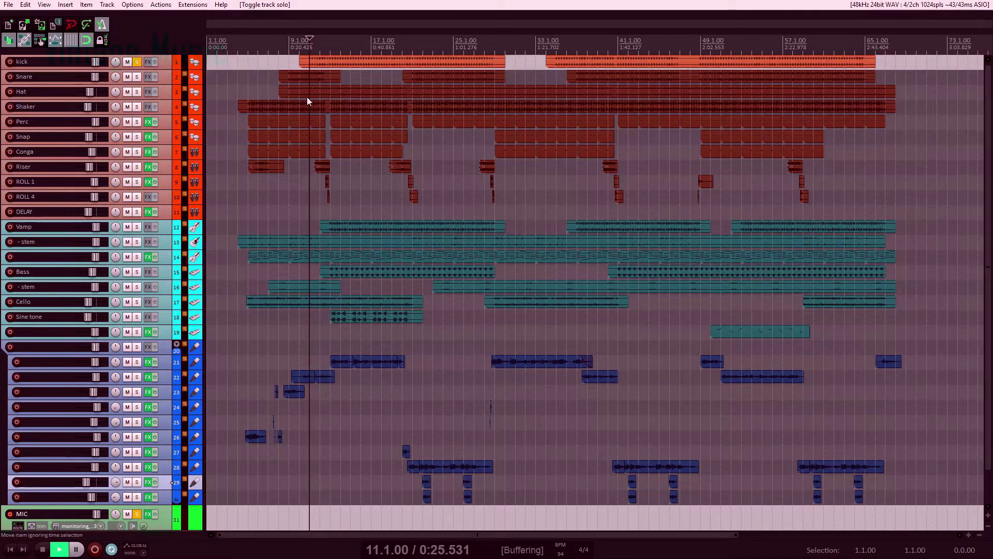
key("space")
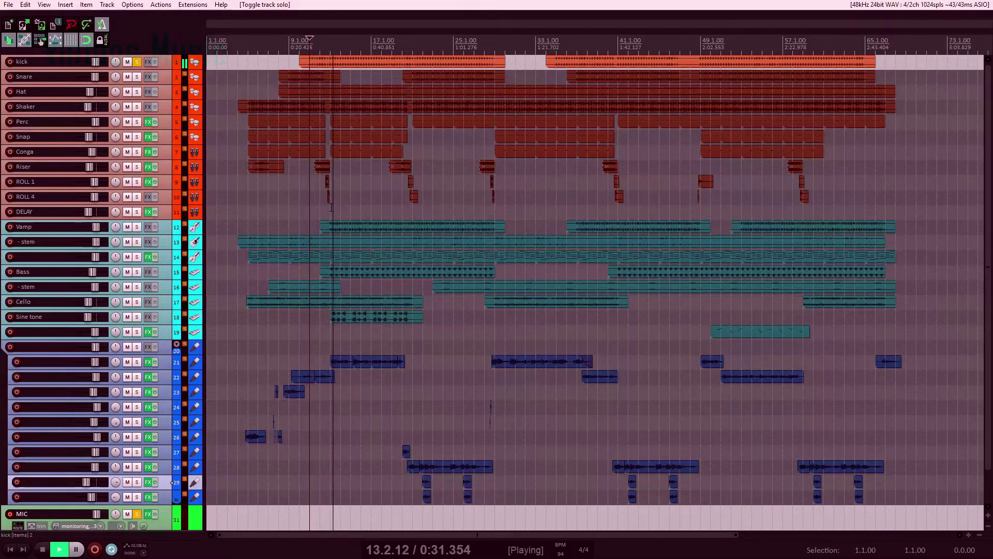
key("space")
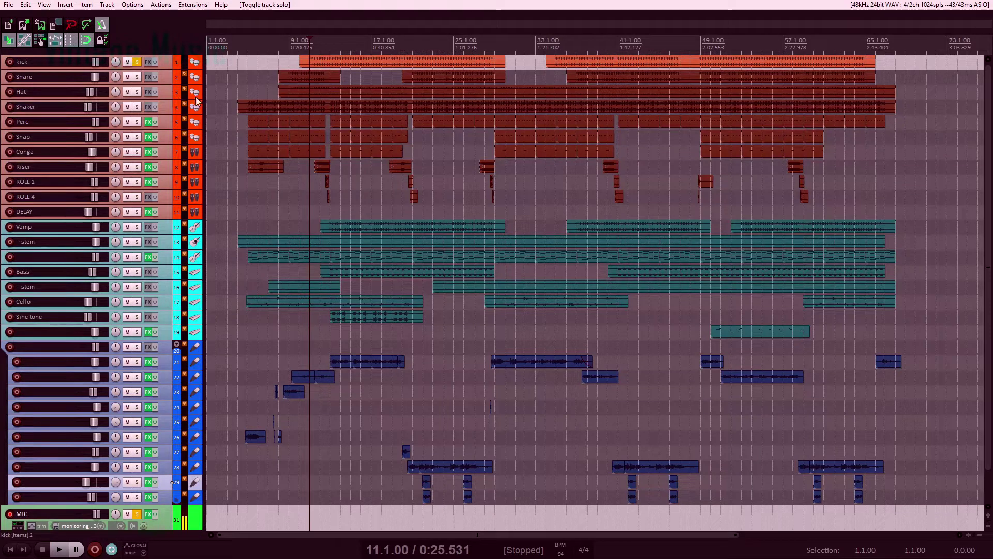
- Add the Snare track to the solo group and audition it from bar 9
left_click(137, 77)
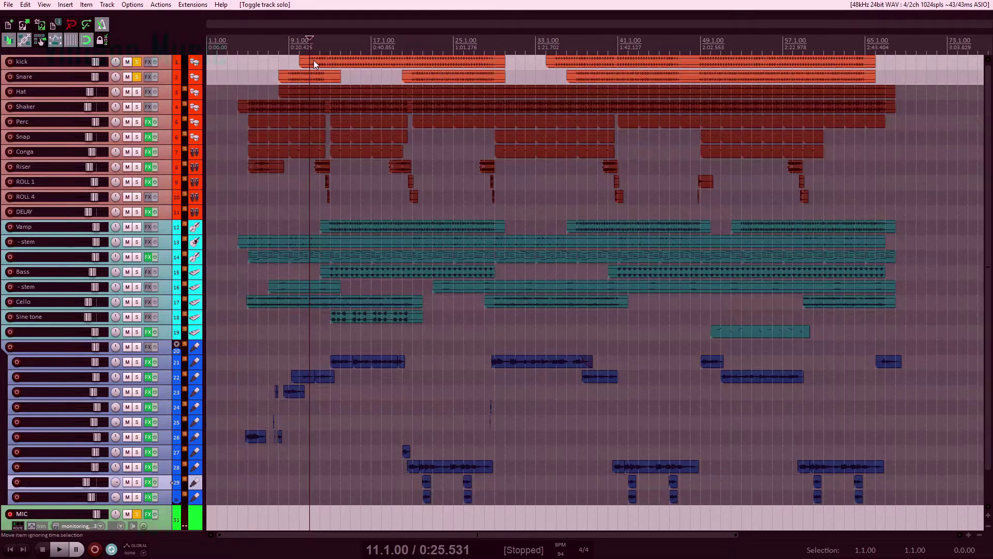
left_click(289, 40)
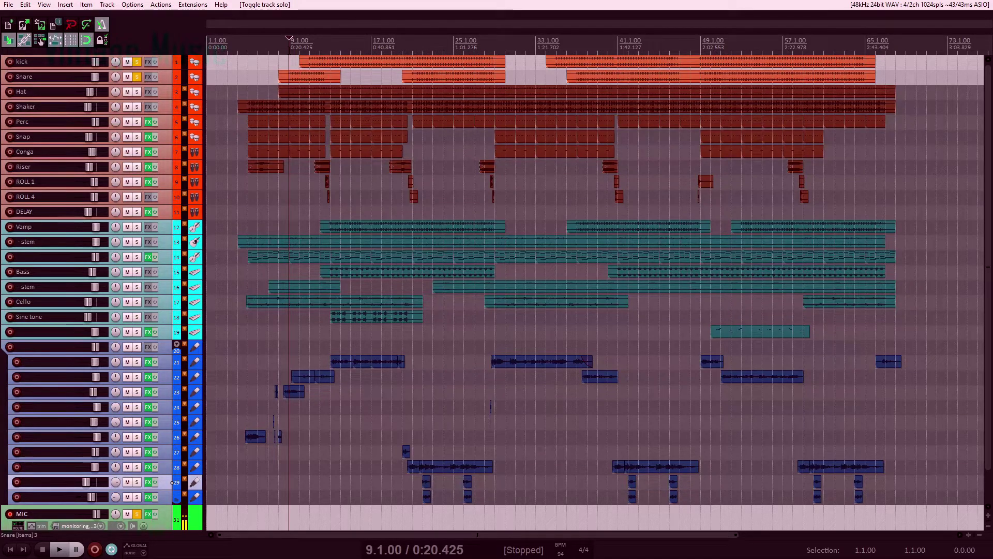
key("space")
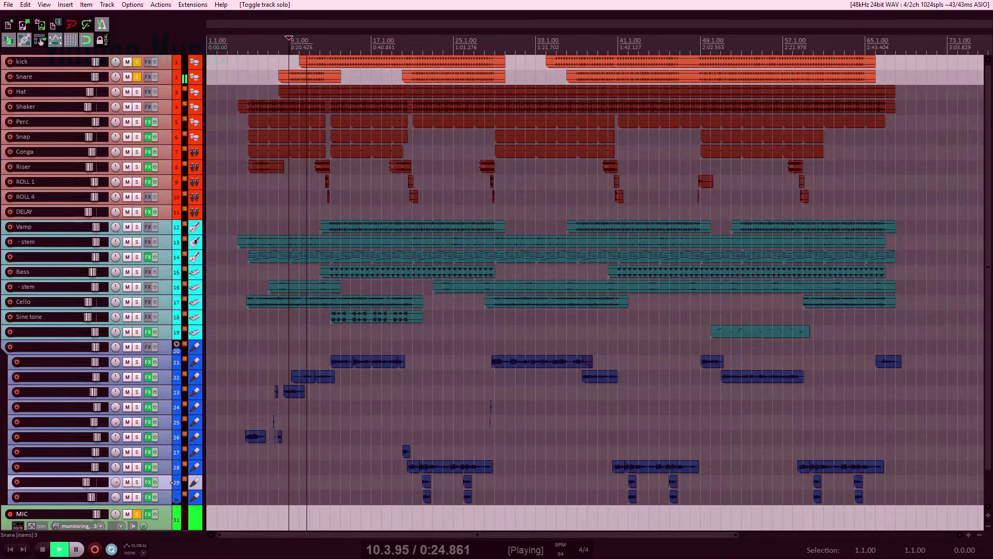
key("space")
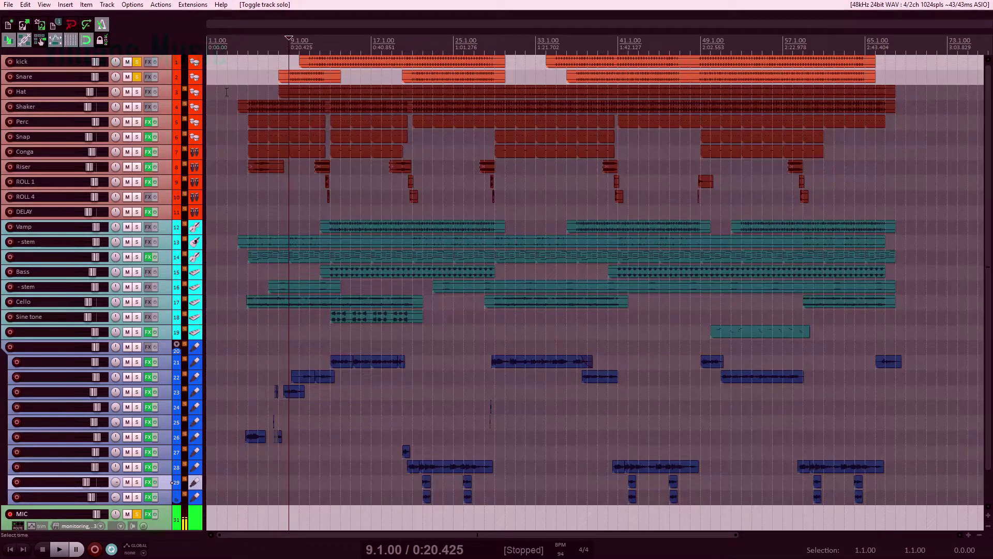
- Solo the Hat track, play from bar 9 and unsolo Snare and kick to hear the hat alone
left_click(138, 92)
key("space")
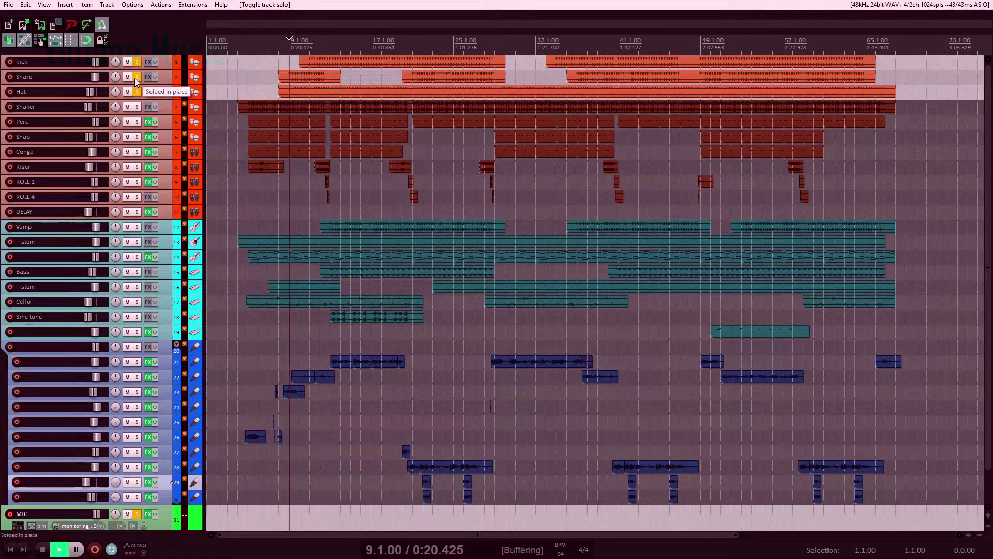
left_click(137, 77)
left_click(138, 62)
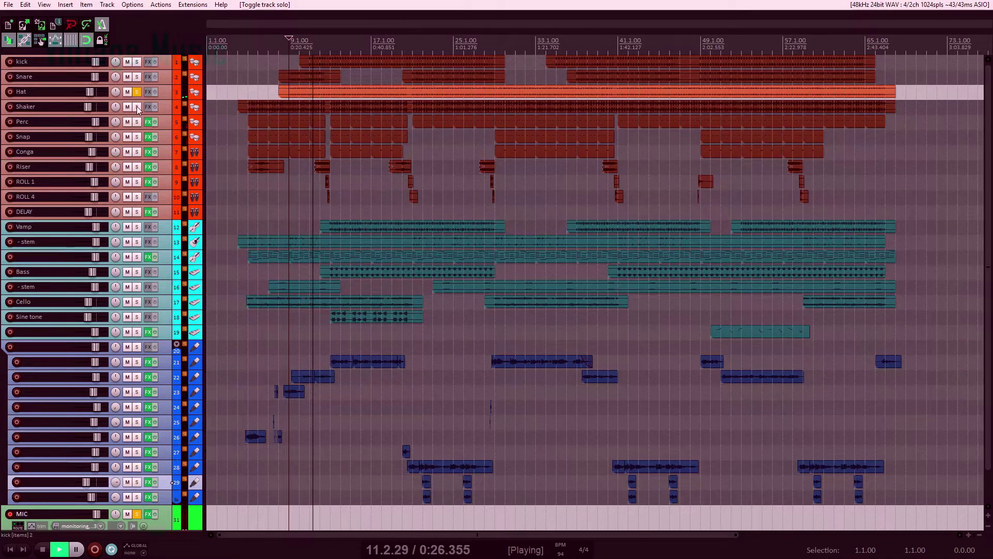
key("space")
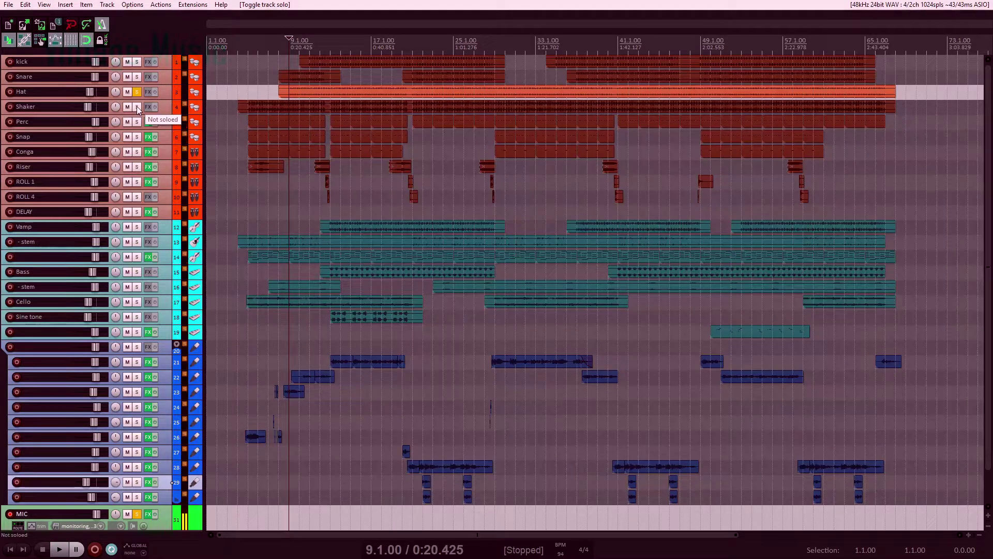
- Solo the Shaker with the Hat, play from bar 9, briefly raise the Shaker's volume to +8.20 dB and lower it again
left_click(136, 107)
key("space")
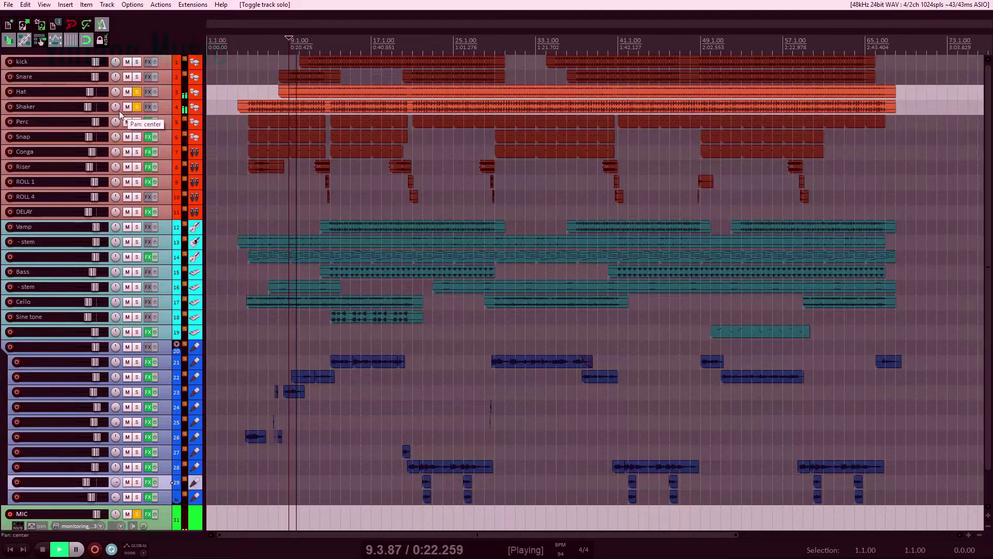
left_click(117, 108)
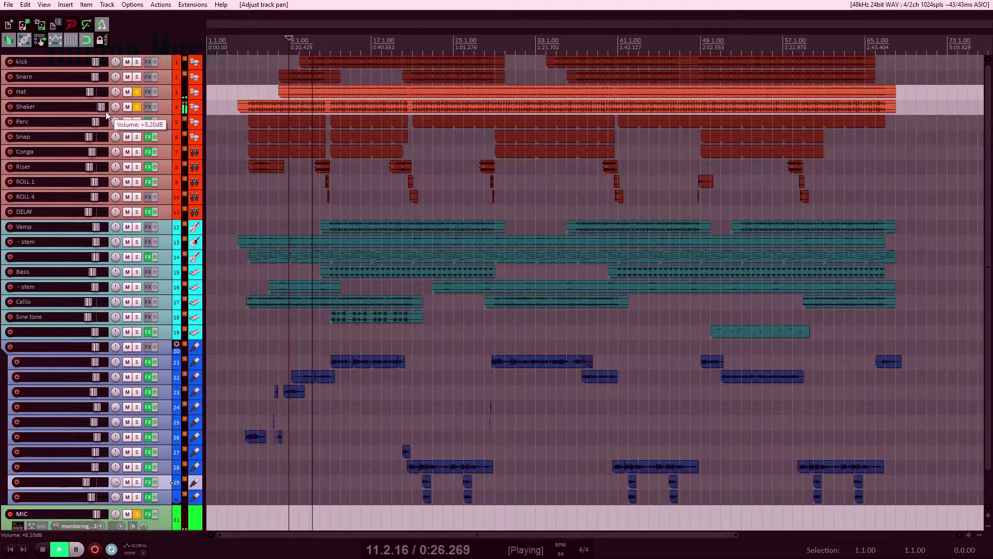
left_click_drag(94, 110, 95, 111)
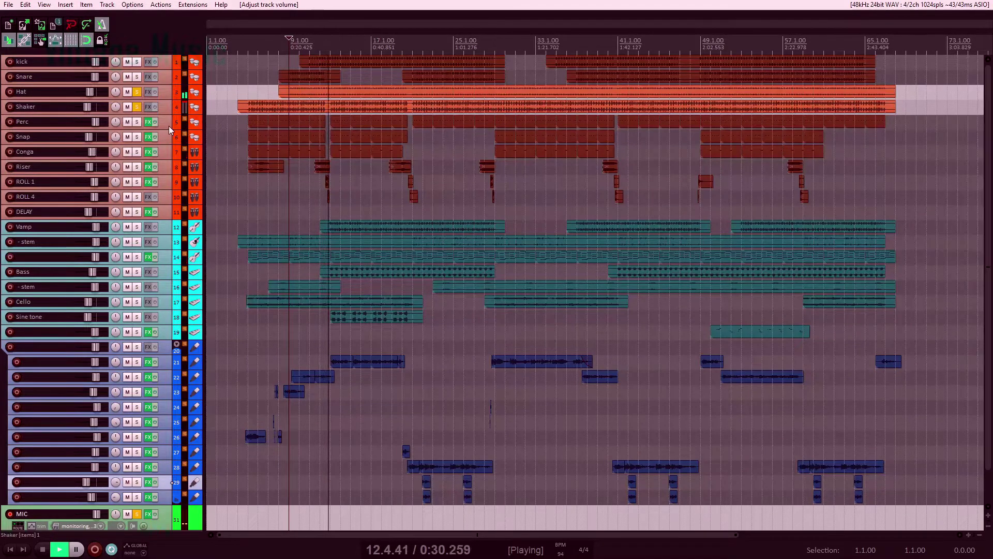
key("space")
- Solo the Perc track in place of Shaker and Hat and audition it from bar 9
left_click(137, 120)
left_click(136, 107)
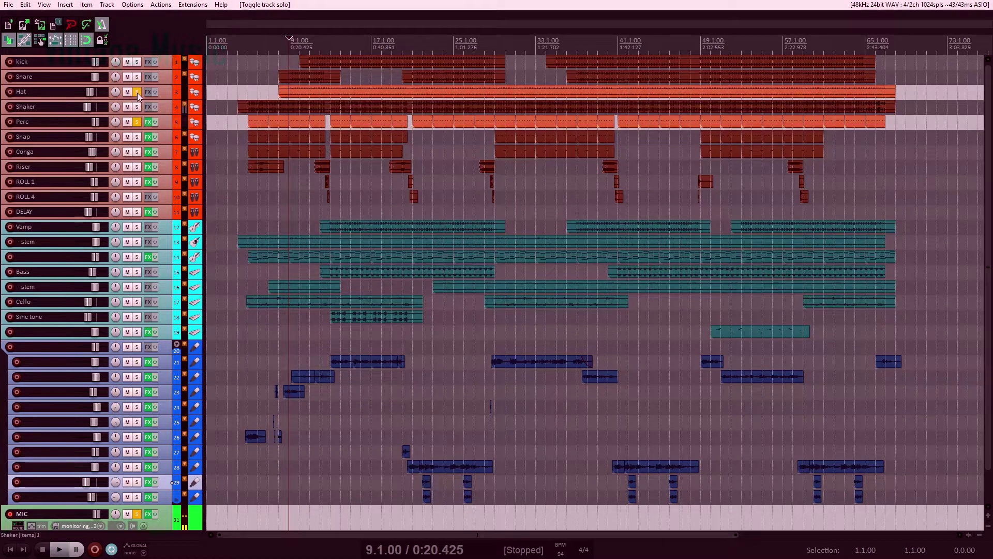
left_click(136, 91)
key("space")
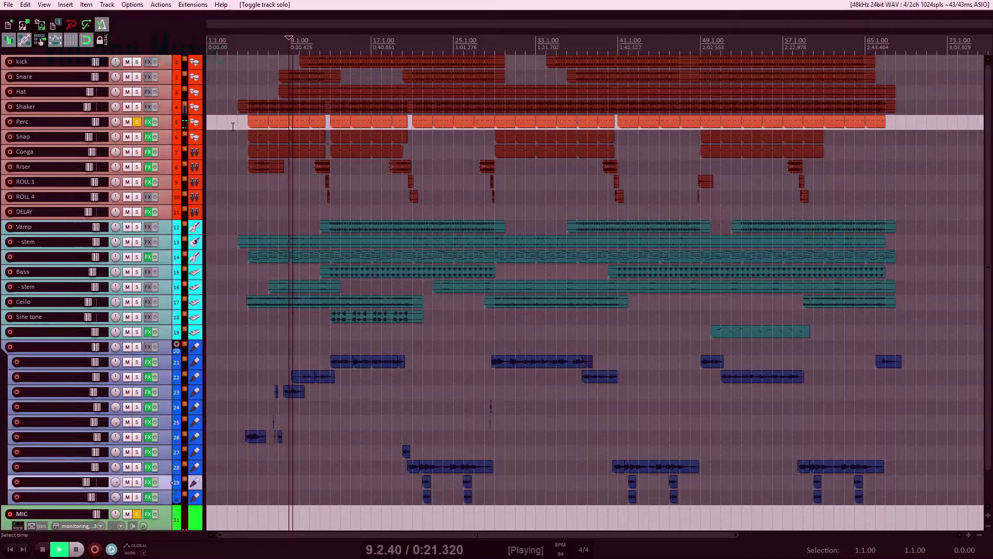
left_click(168, 124)
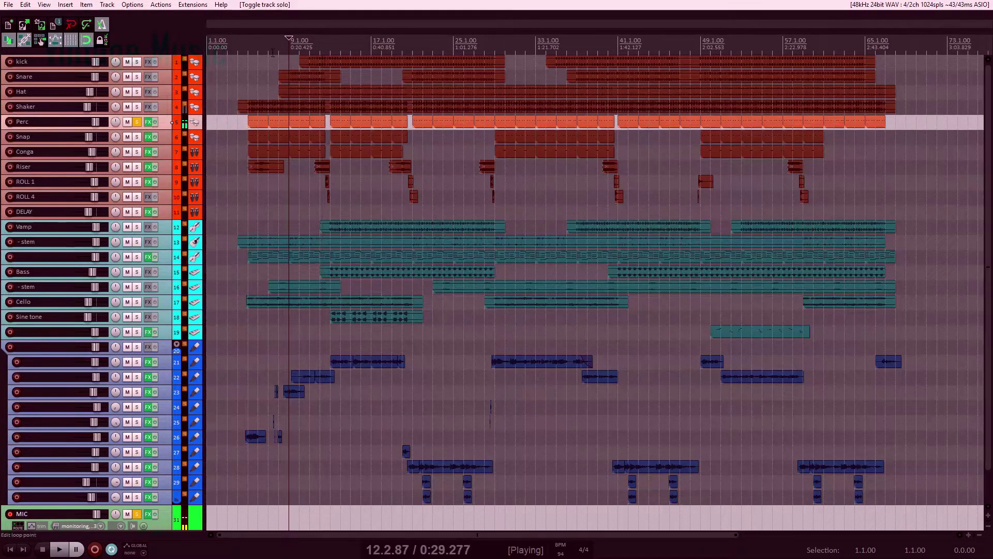
- Stop playback and replay the soloed Perc track from bar 6
left_click(257, 47)
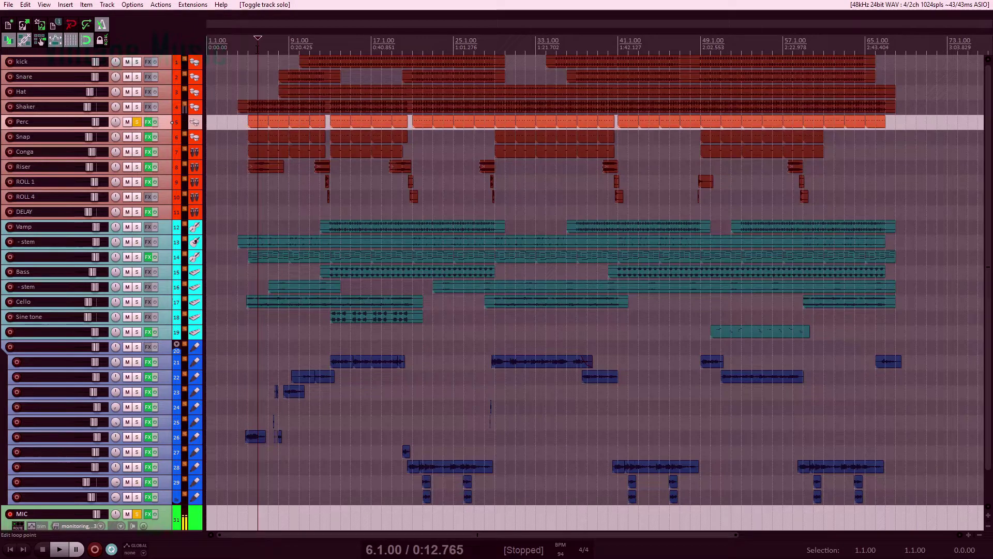
key("space")
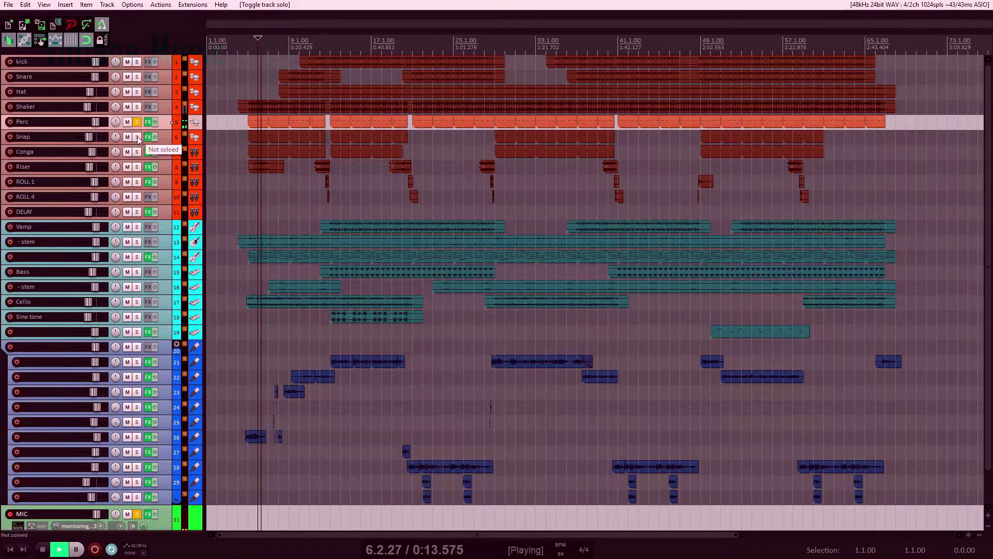
key("space")
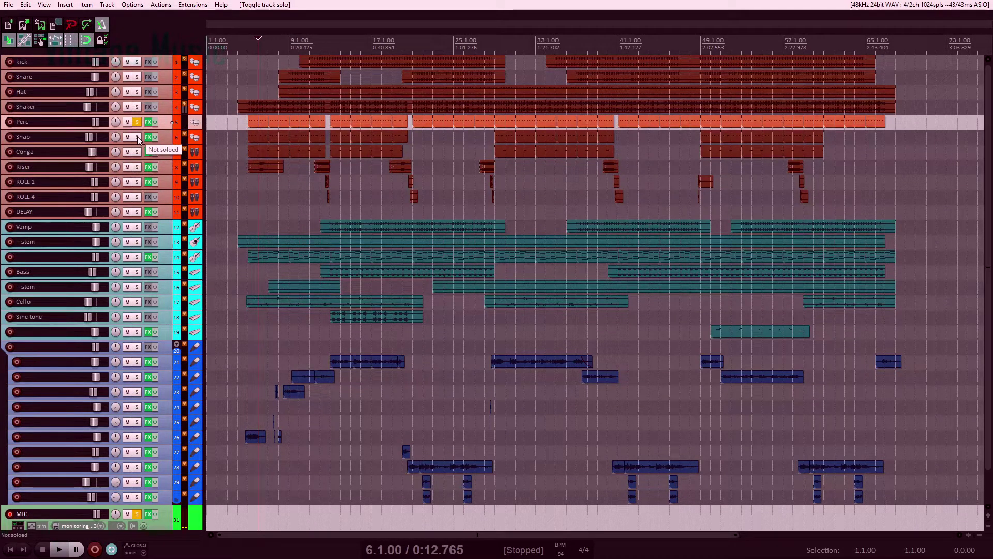
- Solo the Snap track, play from bar 6 and unsolo Perc to hear the snap alone
left_click(137, 138)
key("space")
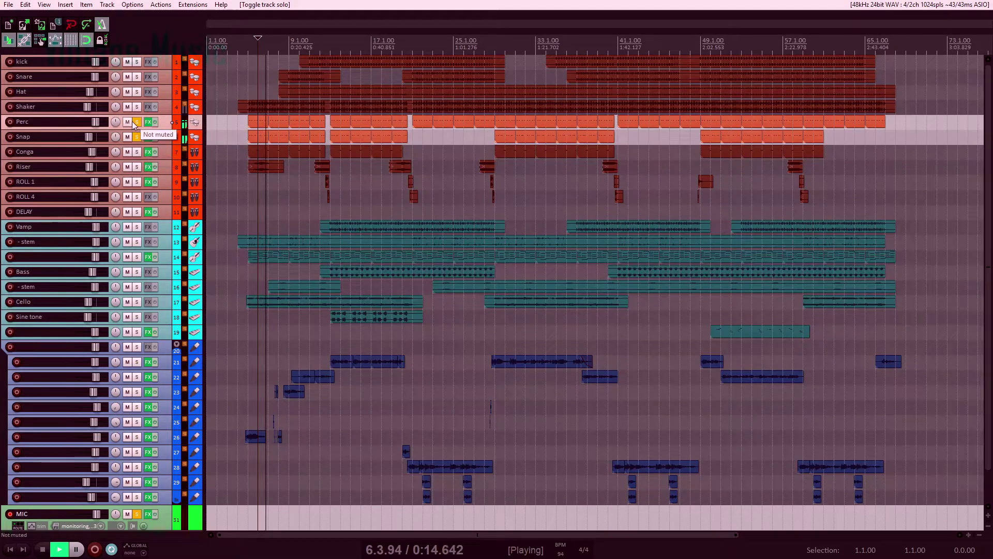
left_click(136, 122)
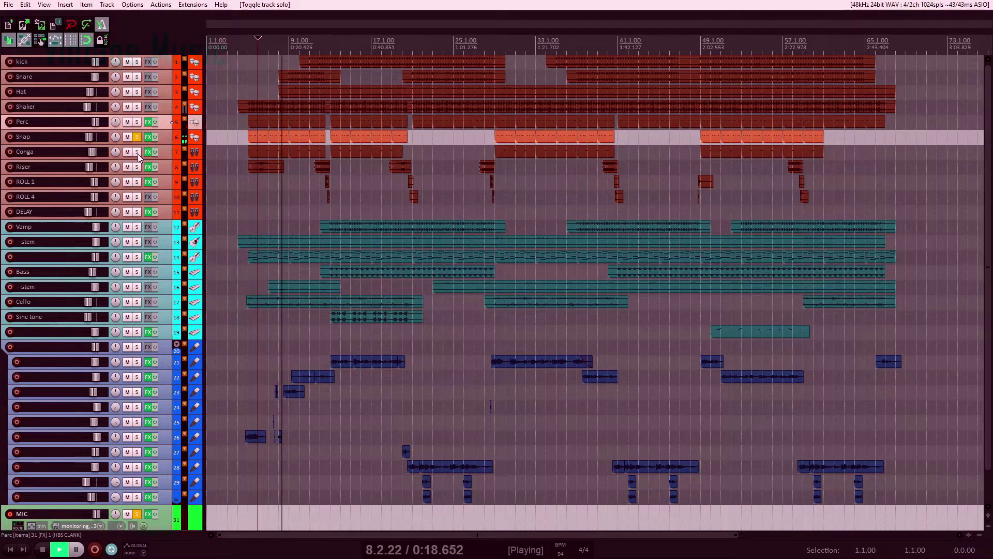
key("space")
- Add the Conga track to the solo group and audition it with the Snap from bar 6
left_click(137, 152)
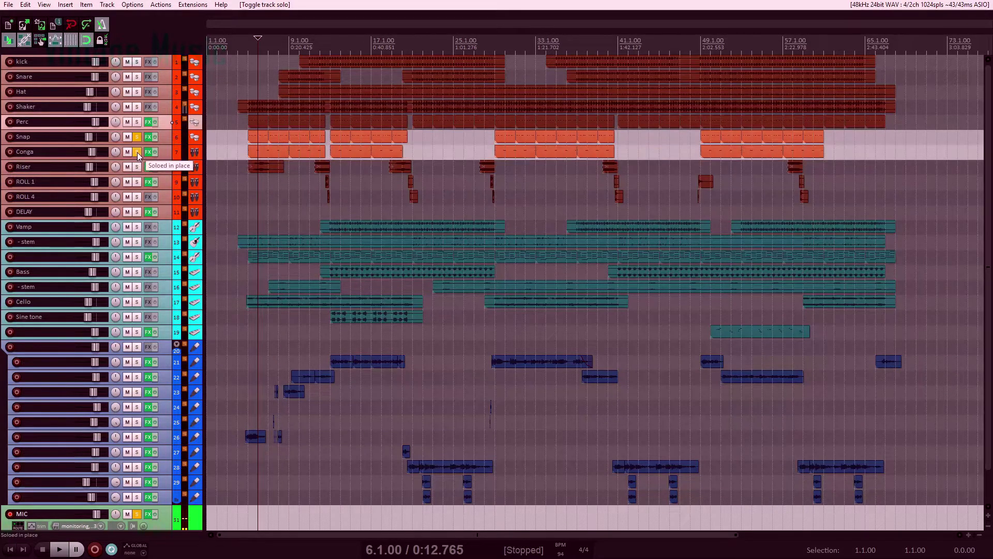
key("space")
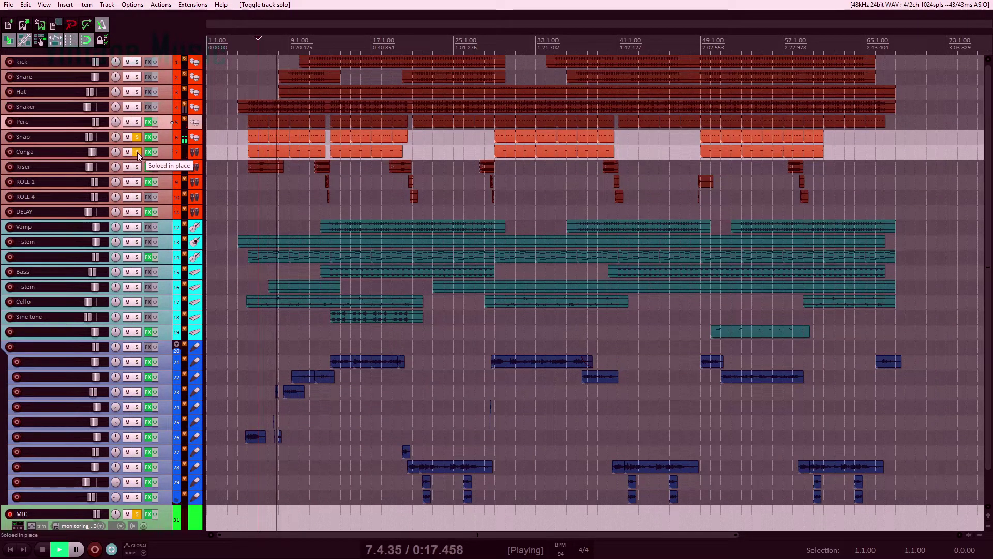
key("space")
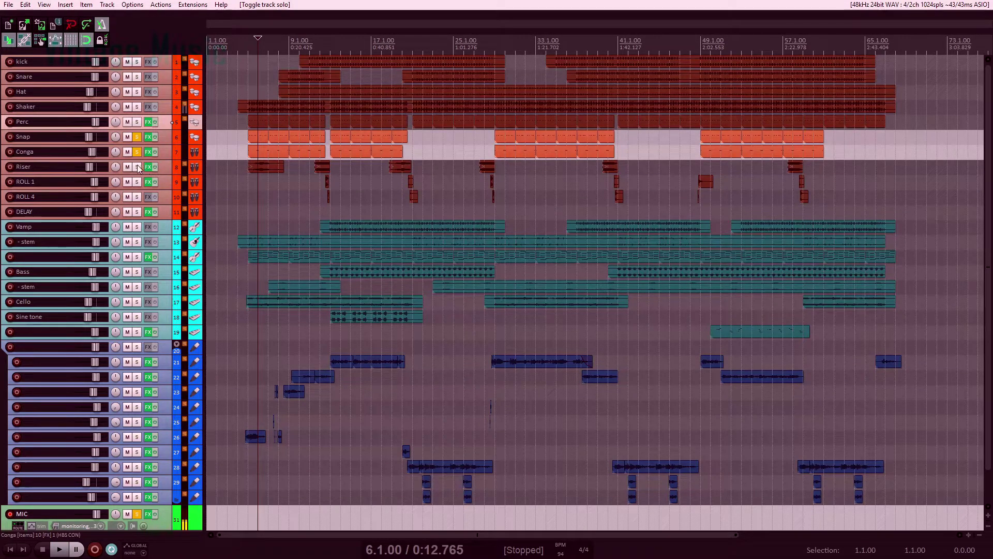
- Solo the Riser track, play from bar 5 and unsolo Snap and Conga to hear the riser alone
left_click(137, 167)
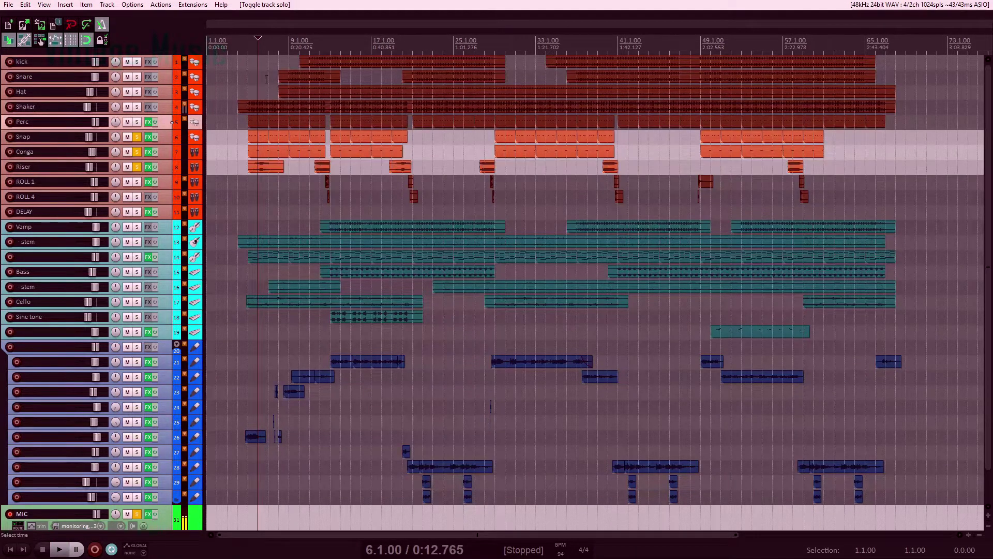
left_click(252, 57)
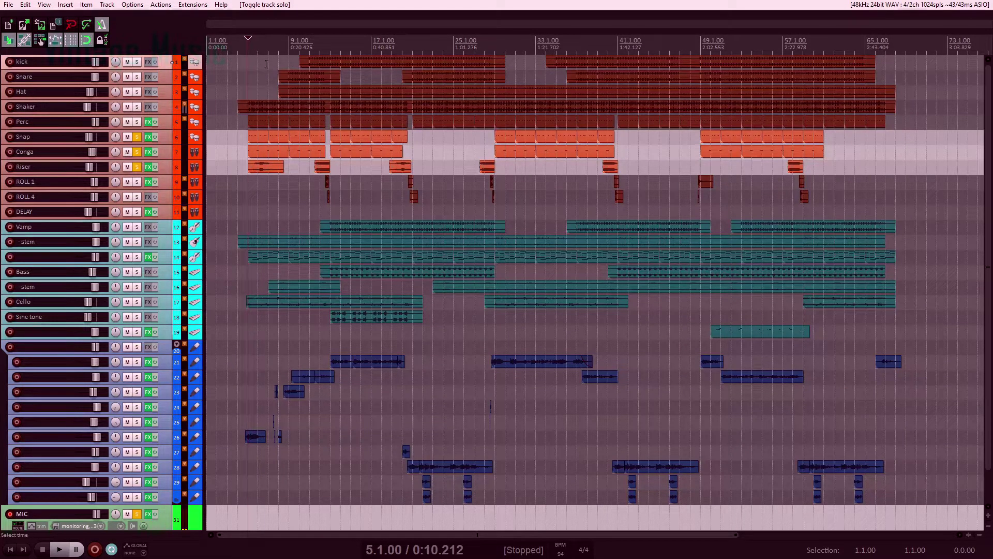
key("space")
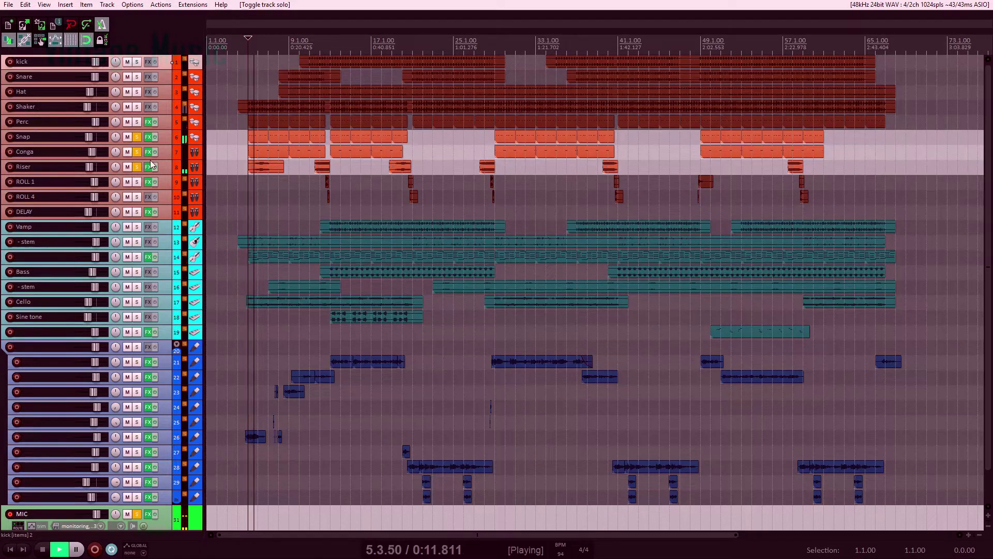
left_click(137, 137)
left_click(137, 152)
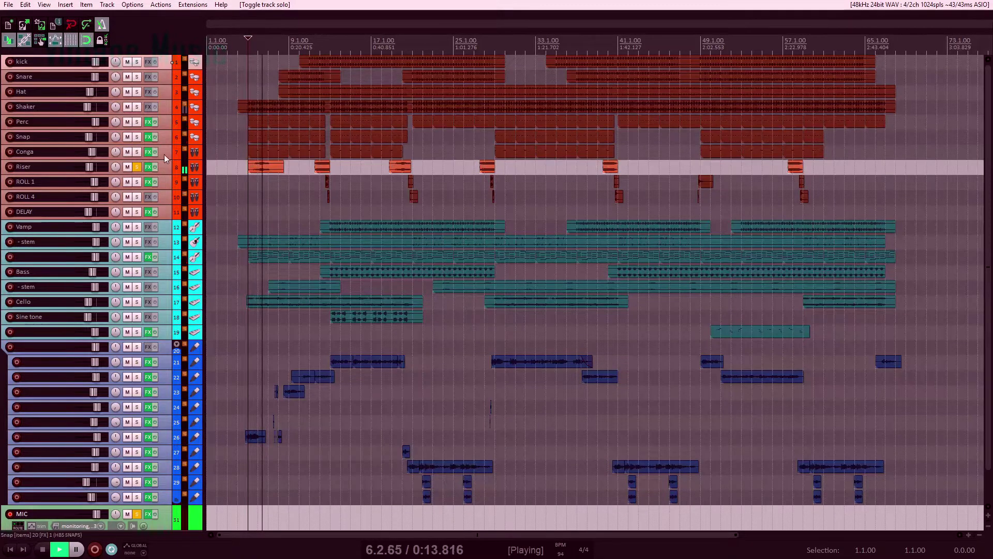
key("space")
- Move the play position to bar 12 and audition the soloed Riser there
left_click(320, 50)
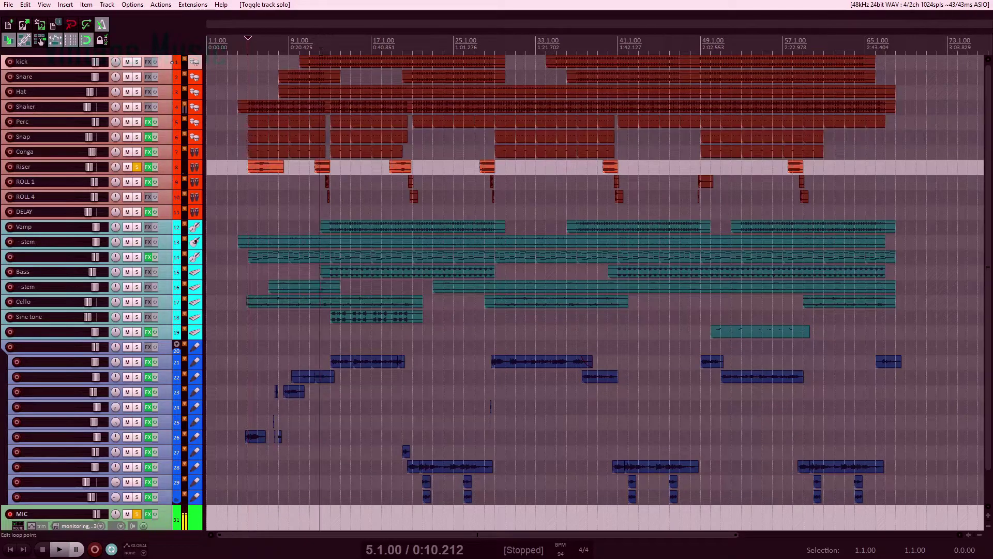
key("space")
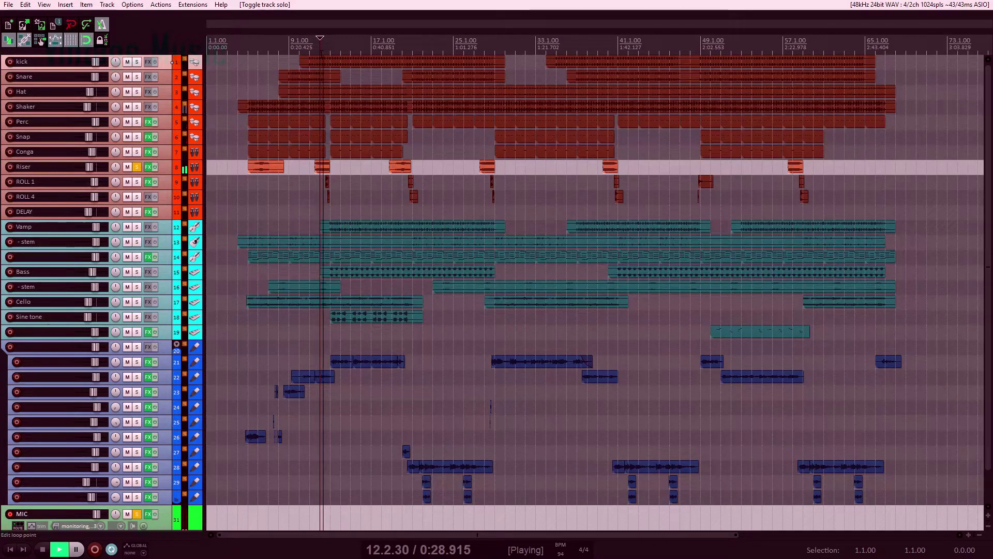
key("space")
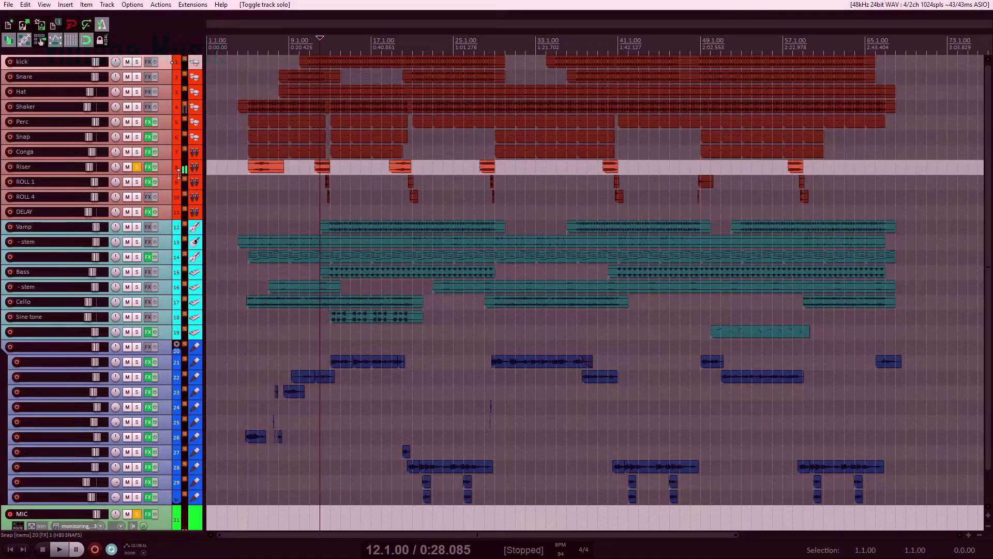
- Replace the Riser solo with ROLL 1 and ROLL 4 and audition both rolls from bar 12
left_click(137, 181)
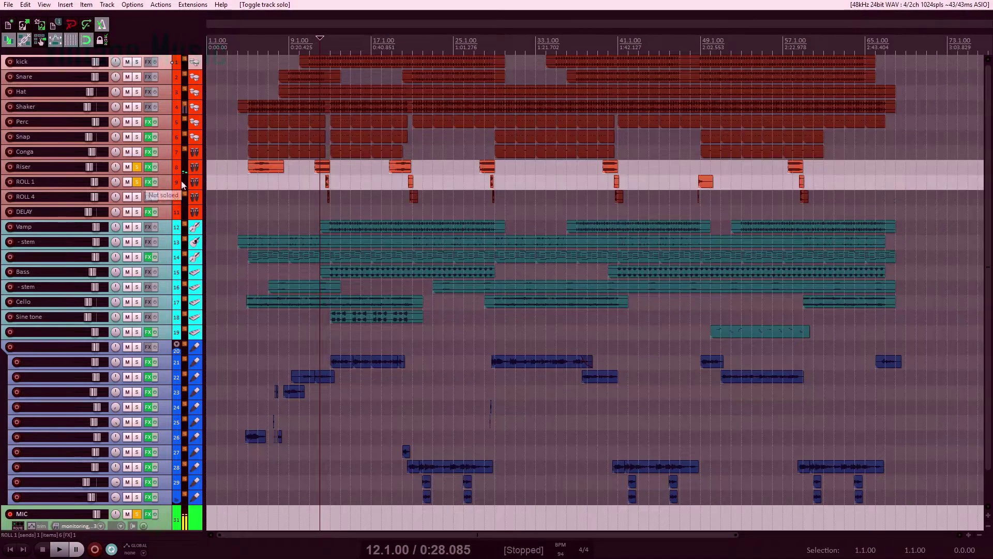
left_click(137, 166)
key("space")
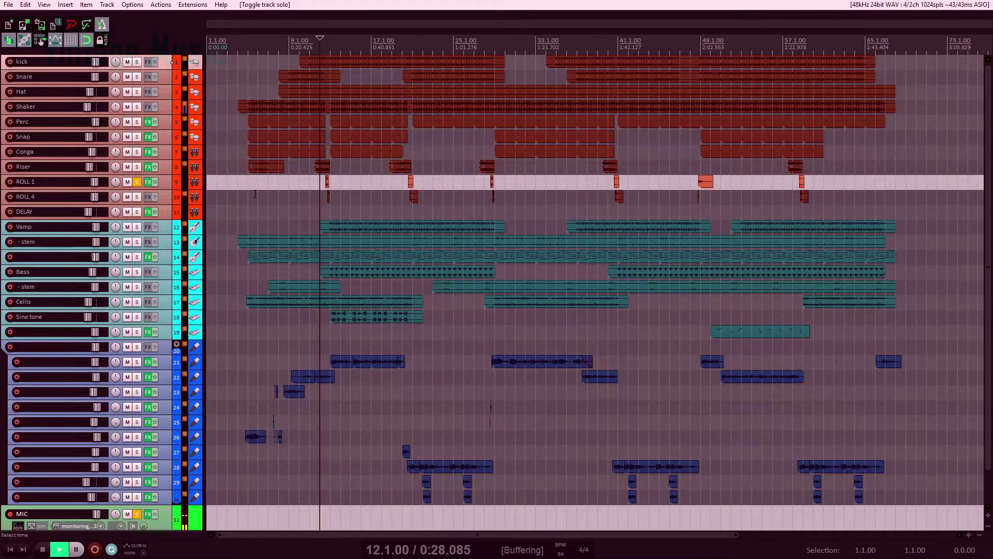
left_click(138, 198)
key("space")
key("space")
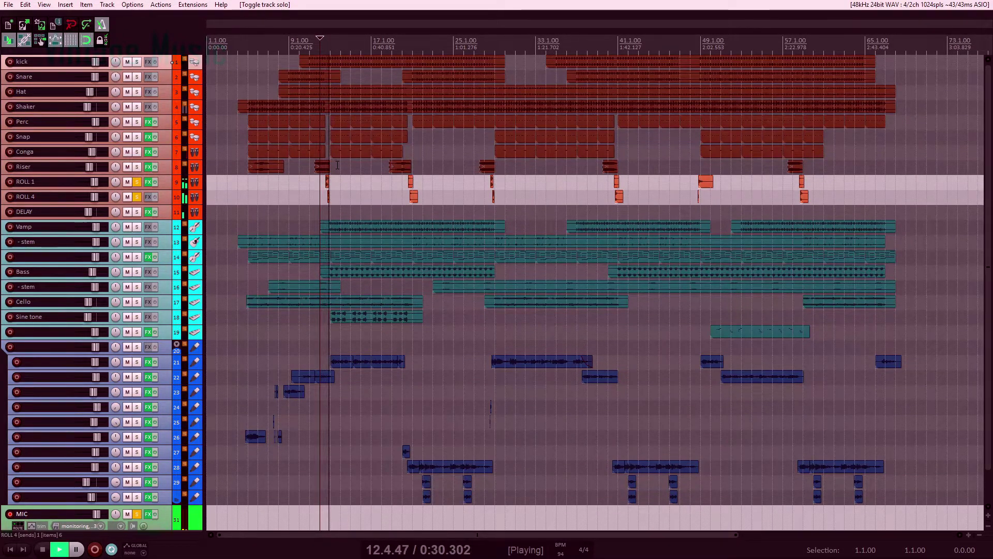
key("space")
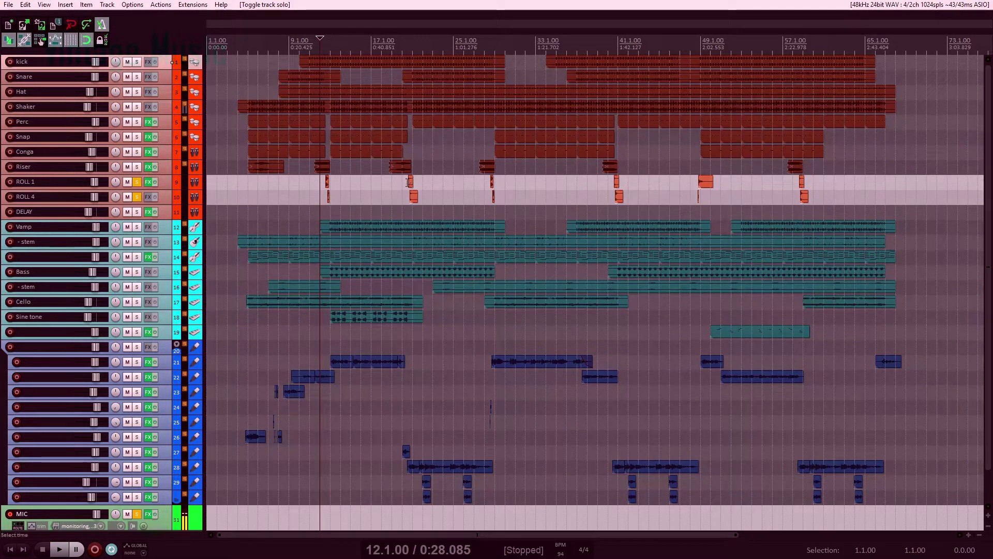
- Move the play position to bar 20 and audition the soloed ROLL tracks there
left_click(406, 152)
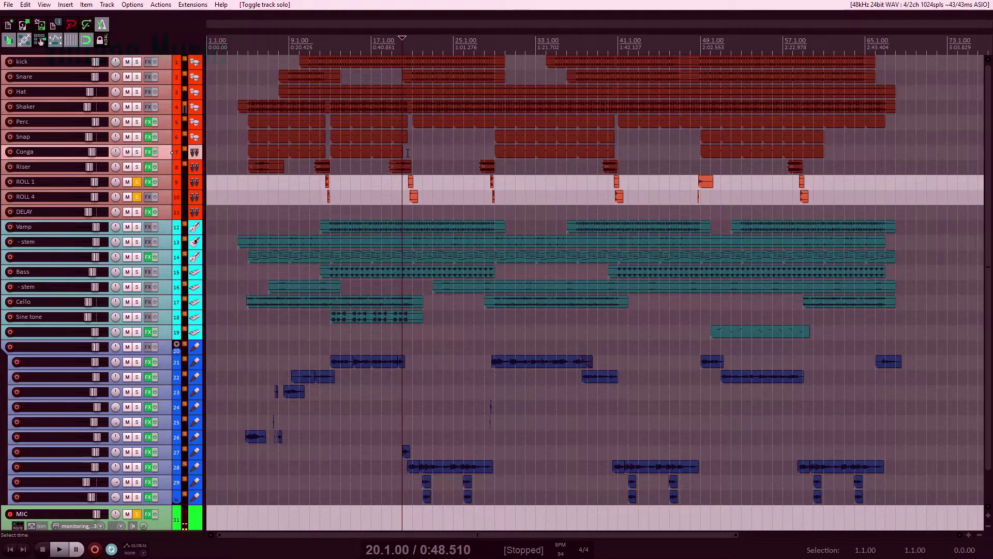
left_click(406, 162)
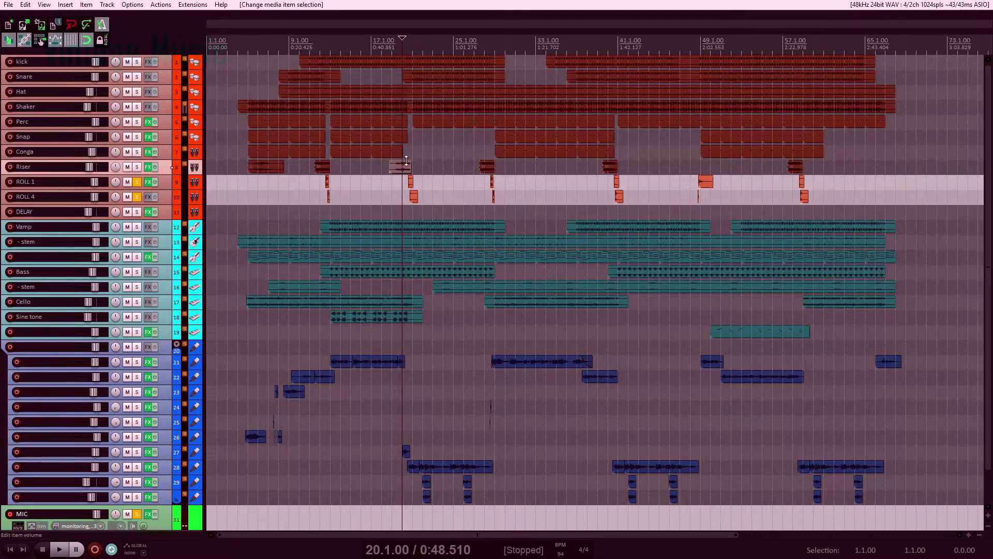
key("space")
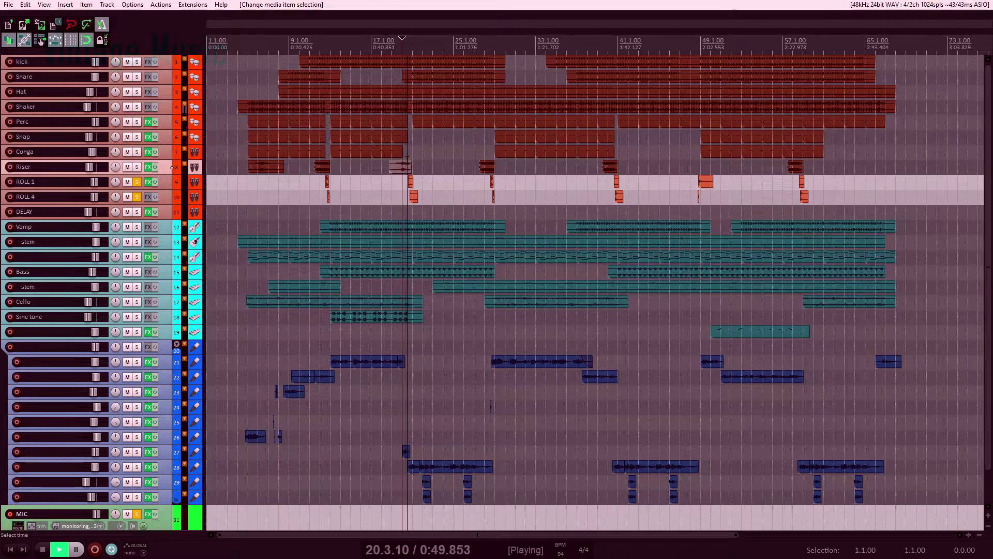
key("space")
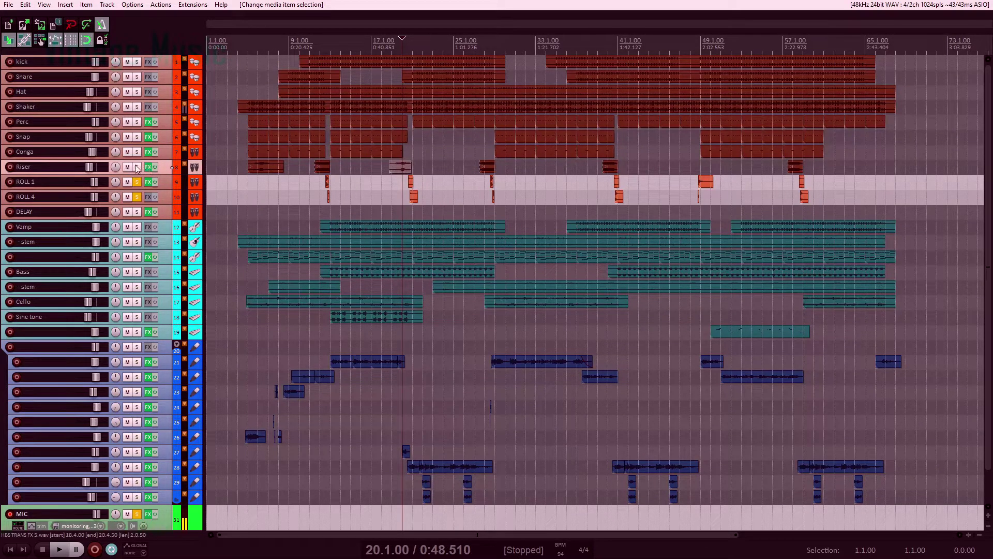
- Add all tracks from kick through Riser to the soloed rolls and play the full drum group from bar 4
left_click_drag(138, 167, 141, 69)
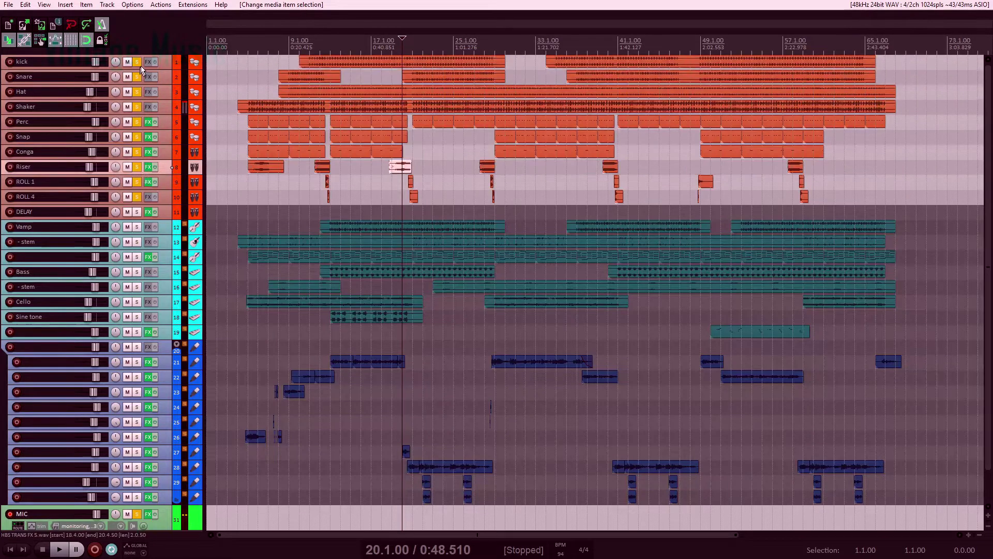
key("space")
key("space")
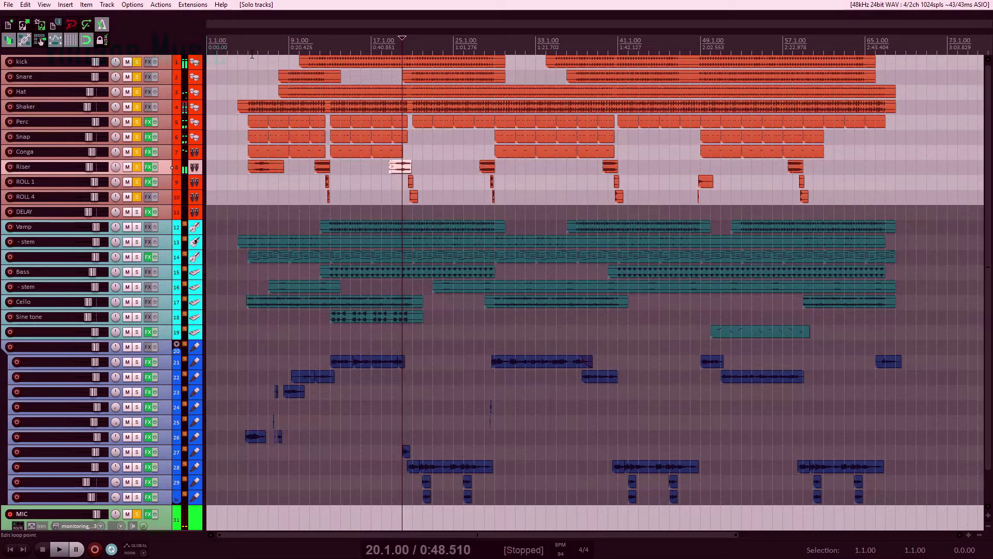
left_click(239, 52)
key("space")
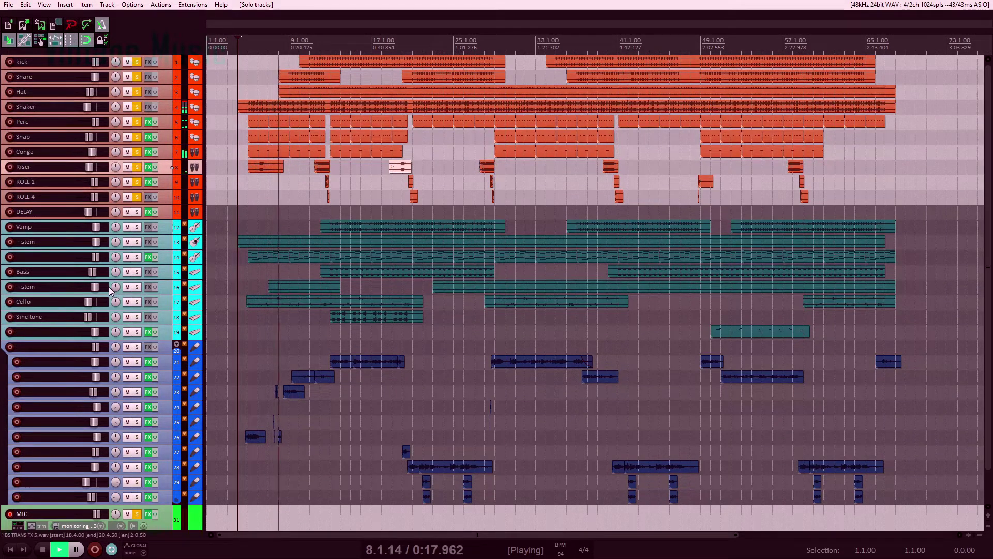
mouse_move(105, 288)
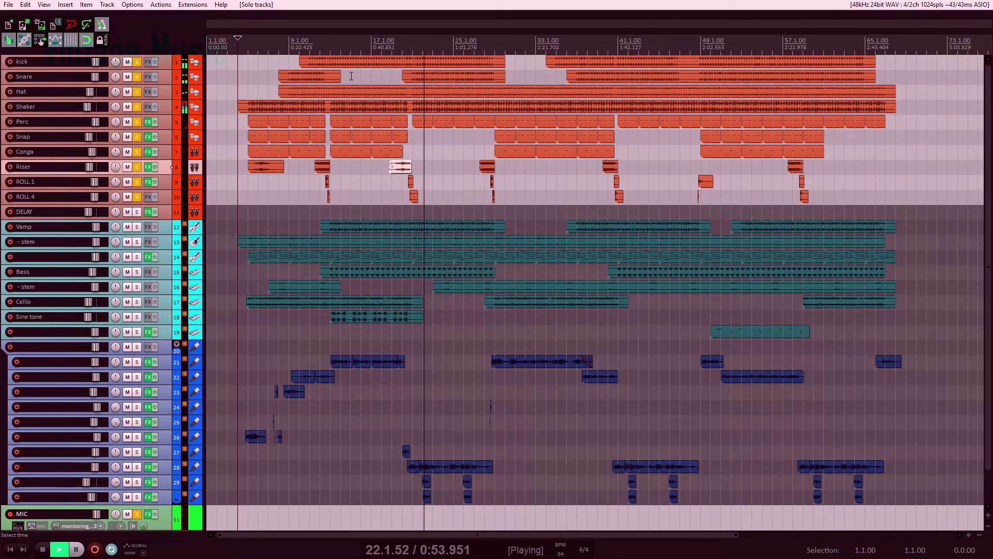
key("space")
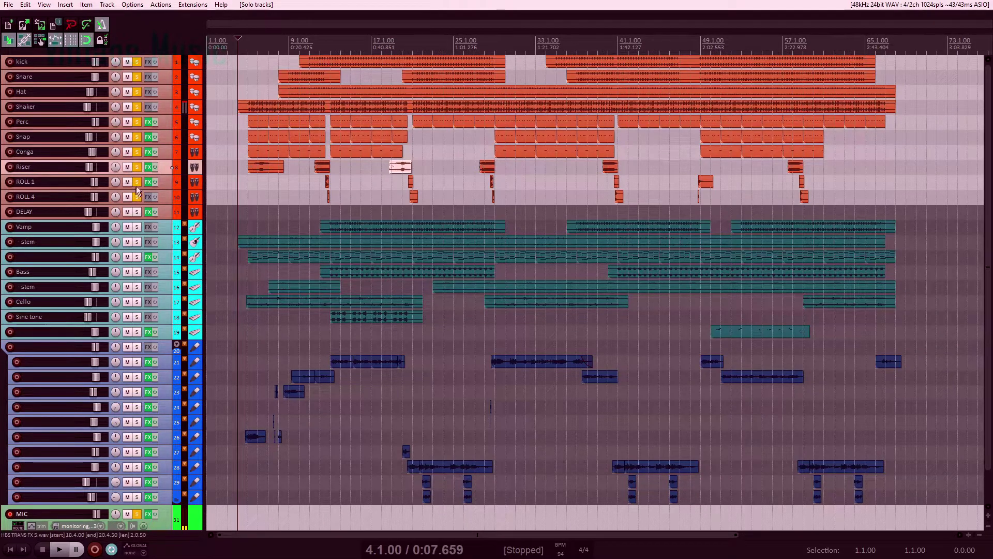
- Unsolo all the drum tracks, solo the Vamp track and audition it from bar 14
left_click_drag(138, 198, 138, 65)
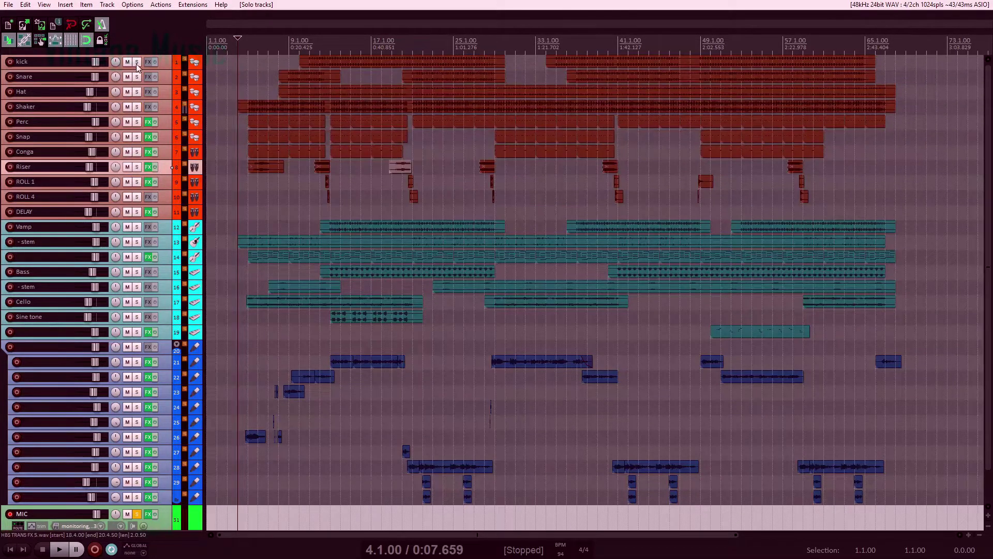
left_click(137, 227)
key("space")
left_click(339, 46)
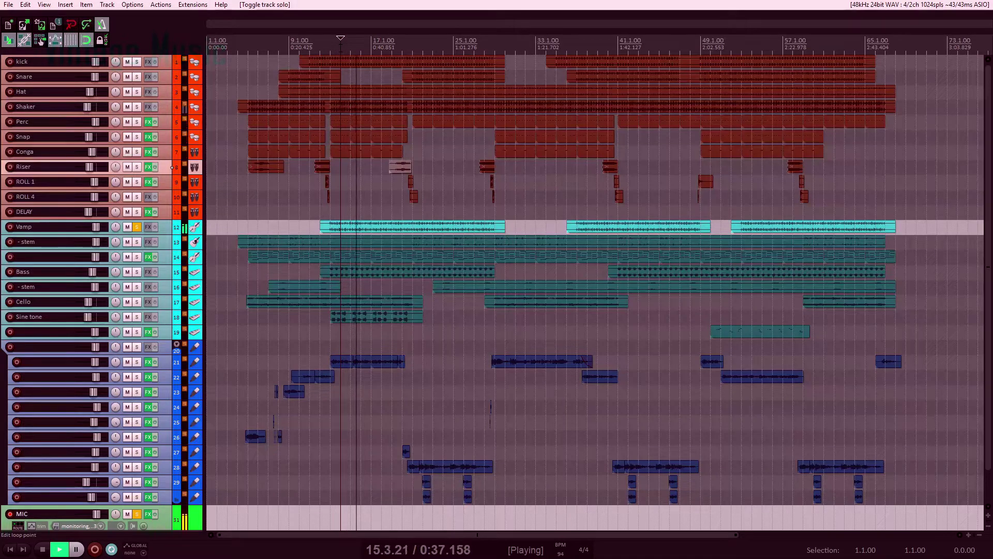
key("space")
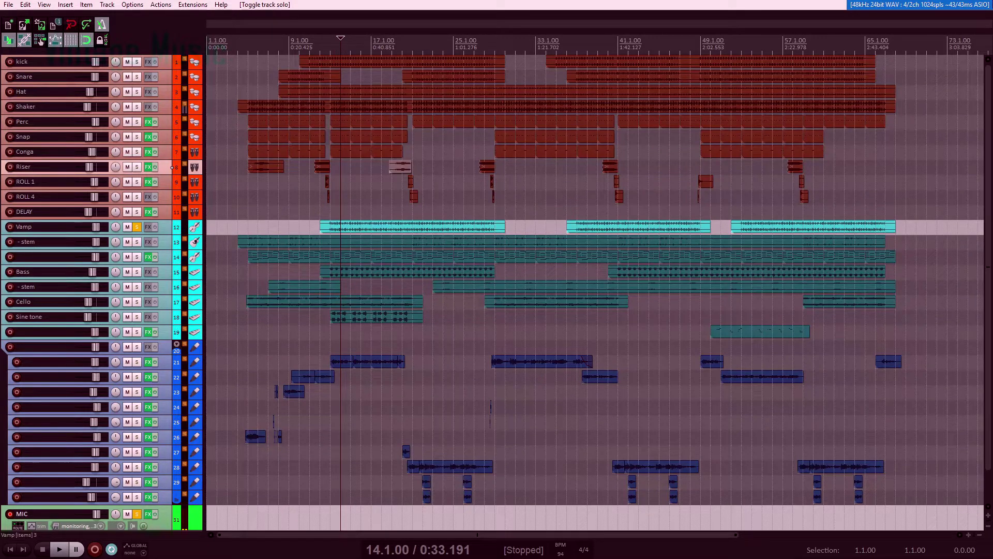
key("space")
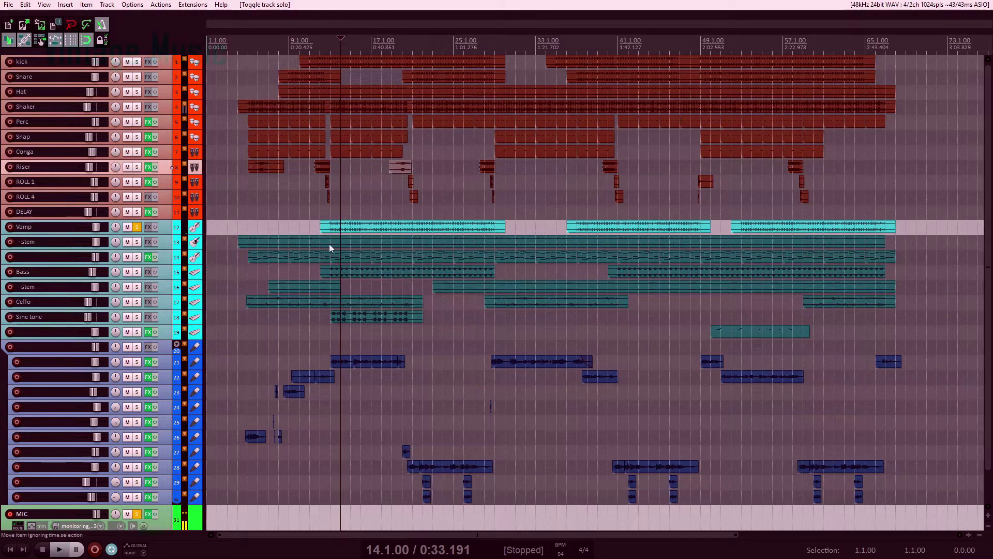
- Add the stem on track 13 to the solo group and audition it from bar 5
left_click(249, 236)
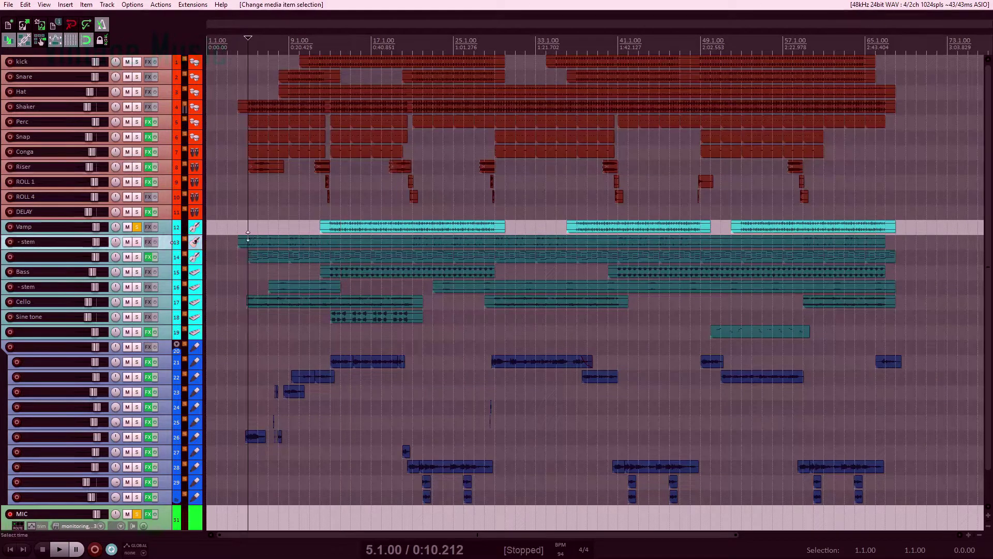
left_click(136, 242)
key("space")
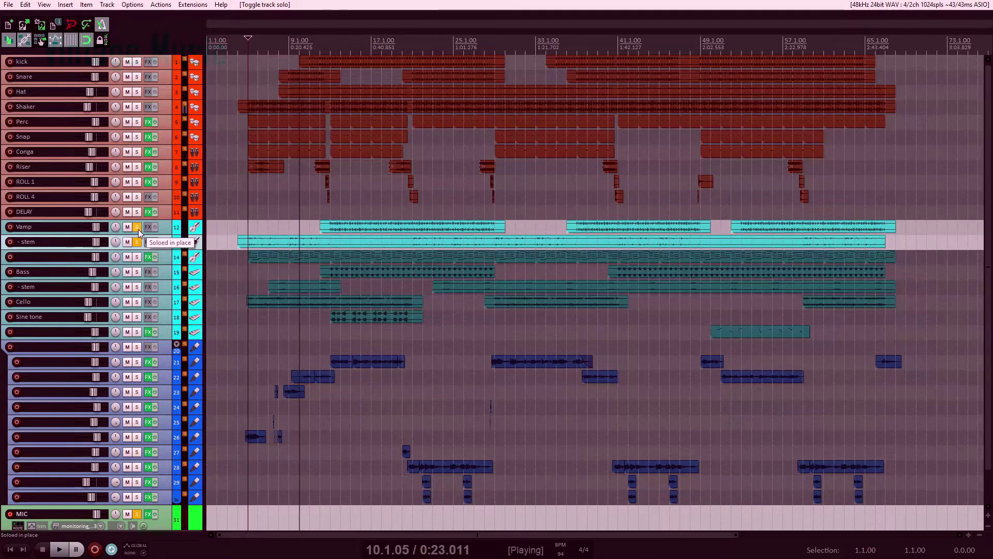
key("space")
- Unsolo Vamp and the track 13 stem, solo track 14 and audition it alone from bar 5
left_click(137, 227)
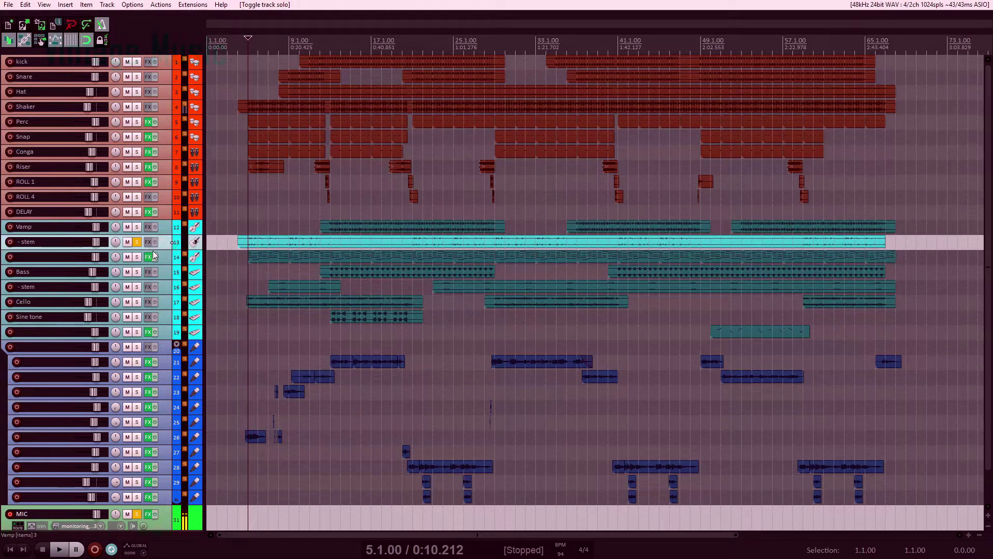
left_click(136, 257)
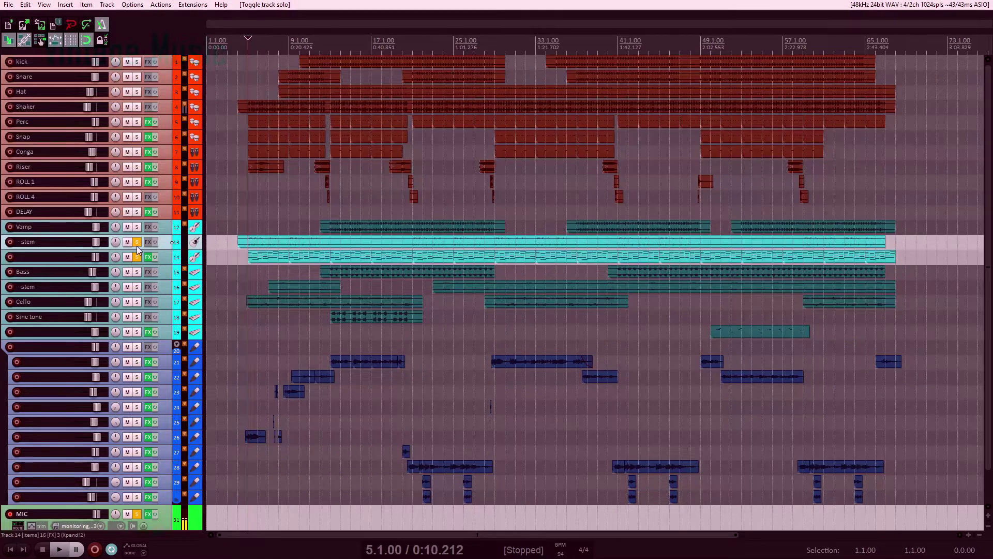
left_click(137, 243)
key("space")
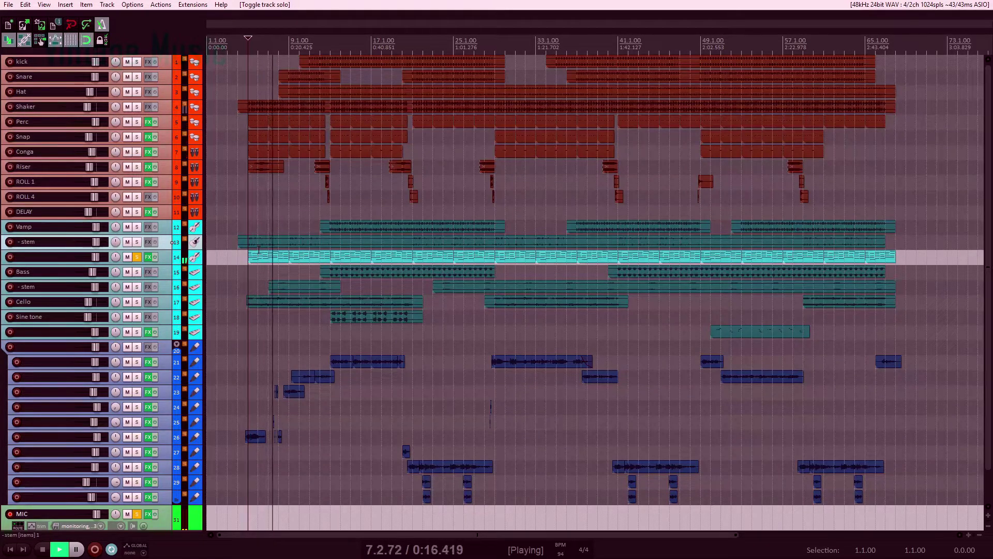
key("space")
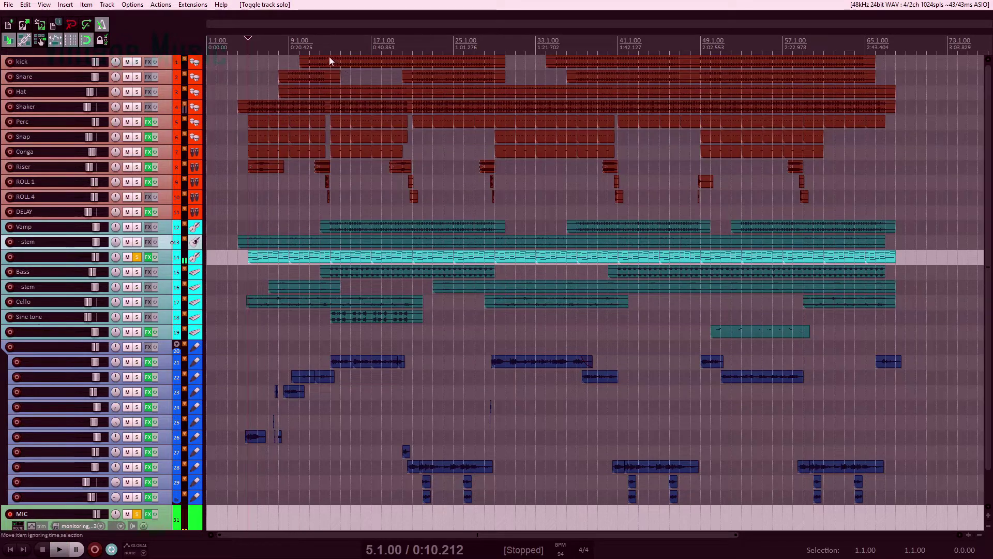
- Add Bass and kick to the soloed track 14 and audition them together from bar 13
left_click(330, 42)
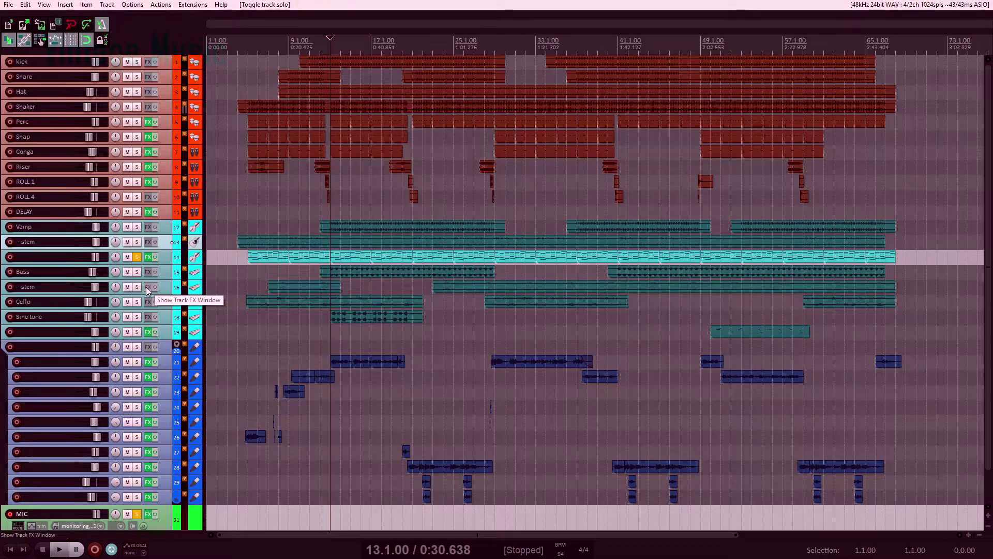
left_click(137, 272)
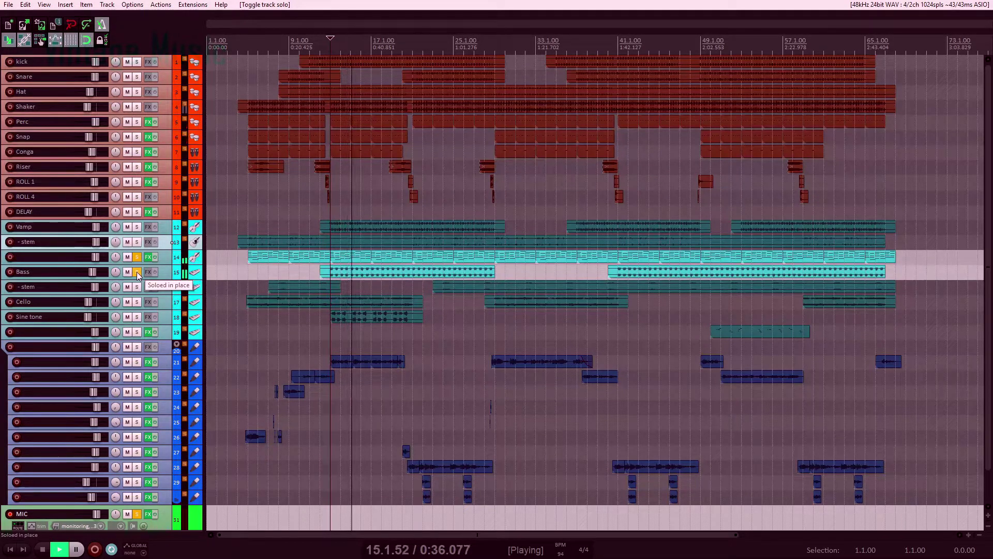
left_click(138, 64)
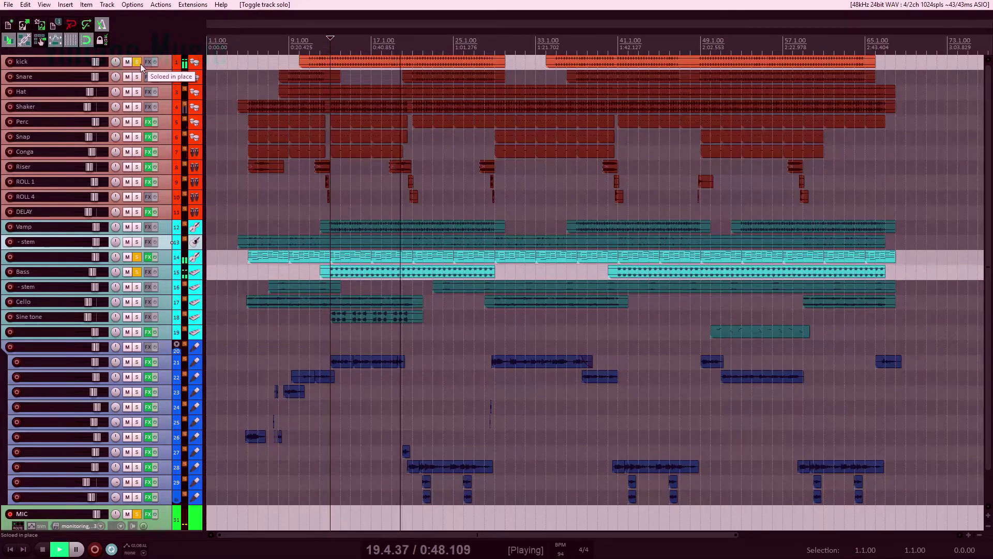
key("space")
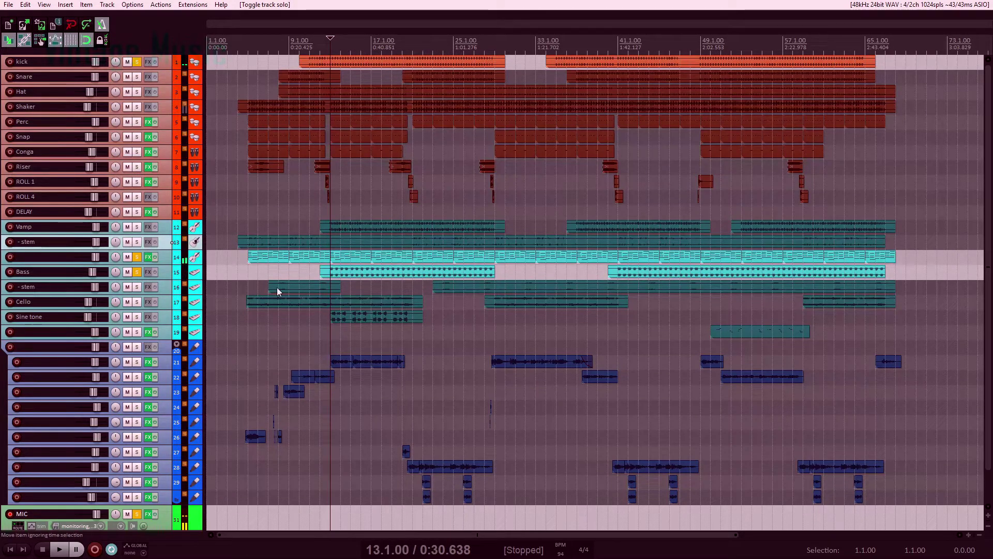
- Solo the stem on track 16, unsolo Bass, track 14 and kick, and audition the stem alone from bar 8
left_click(276, 57)
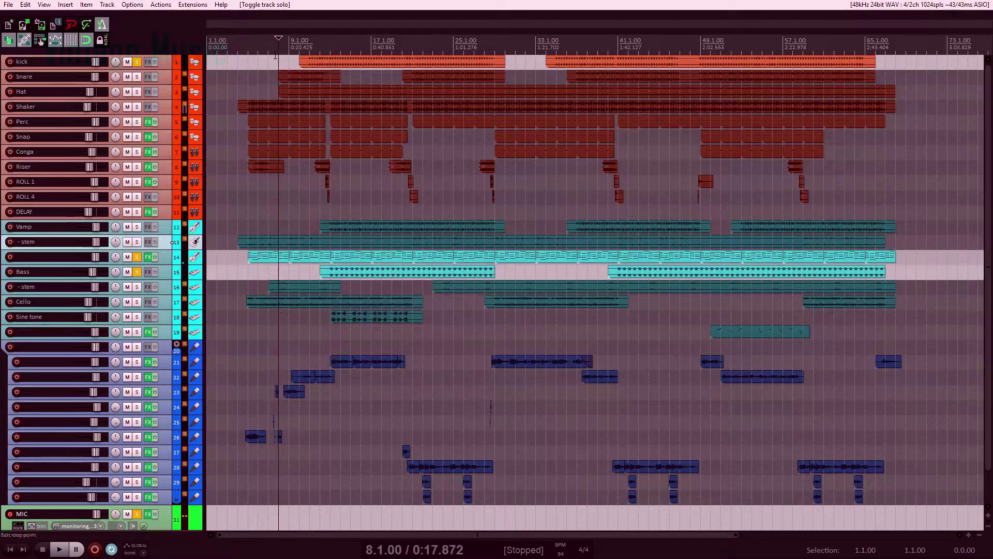
left_click(137, 286)
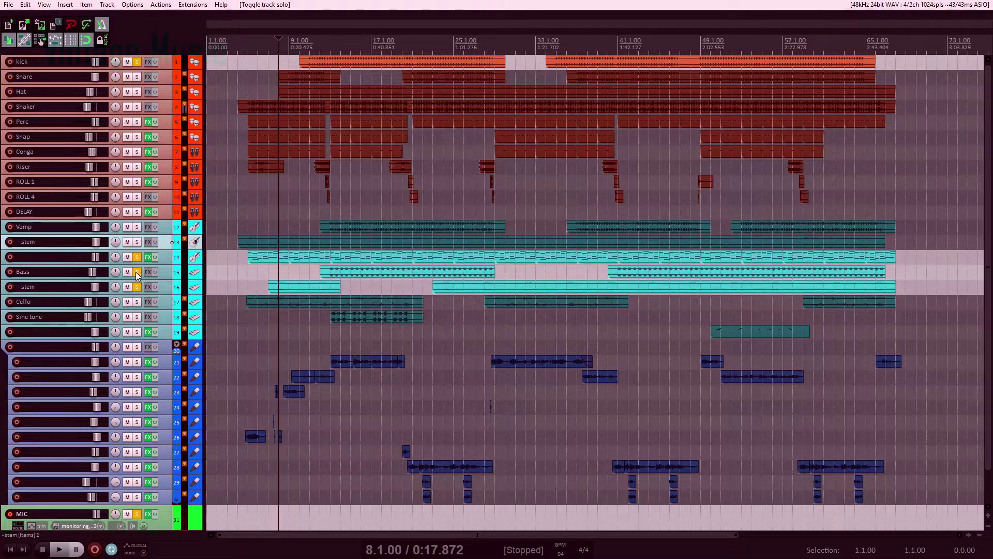
left_click(136, 272)
left_click(137, 257)
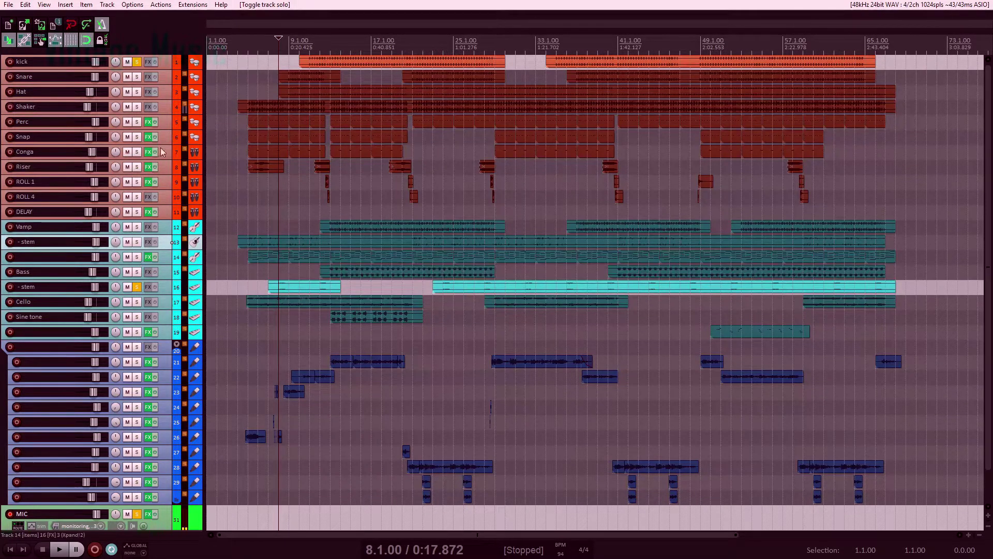
left_click(137, 62)
key("space")
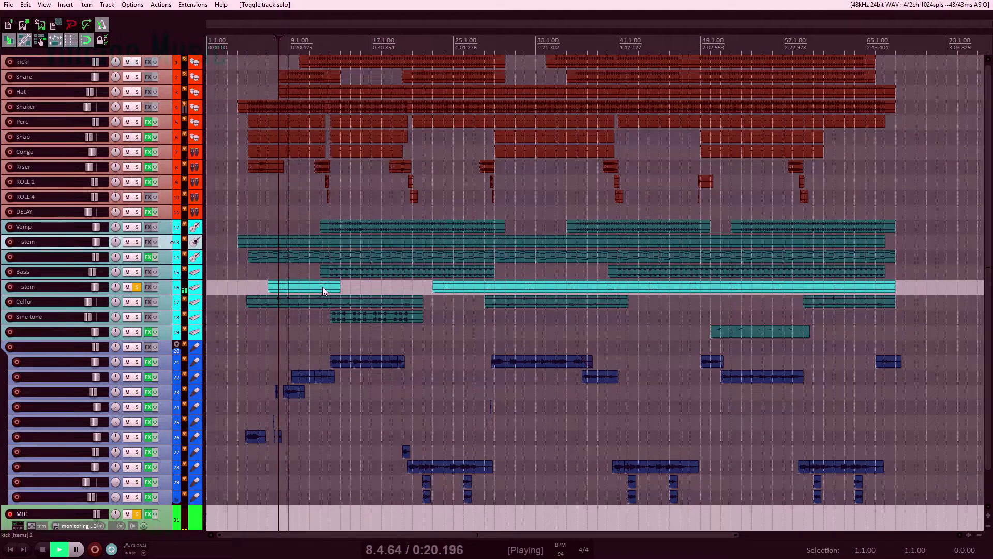
key("space")
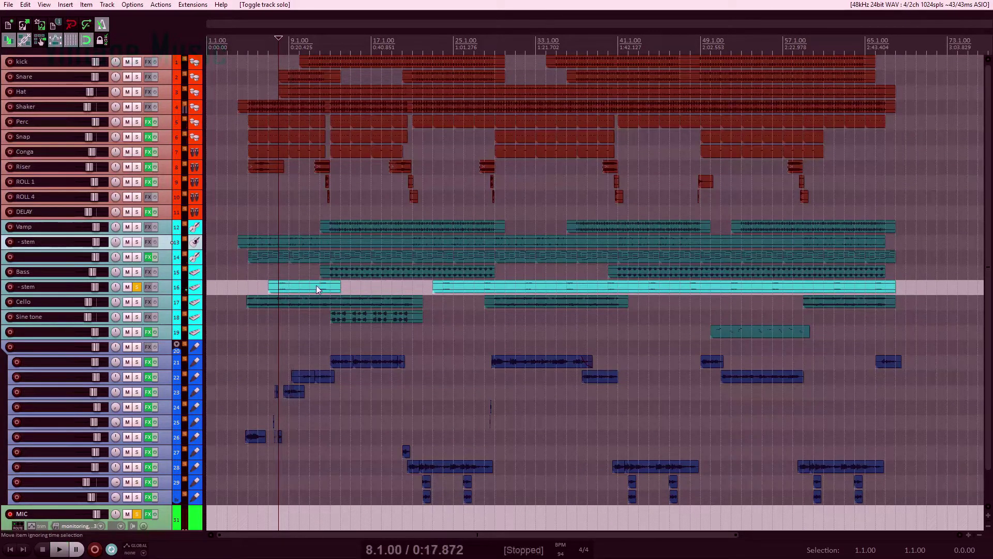
- Audition the soloed stem on track 16 from bar 12
left_click(317, 289)
key("space")
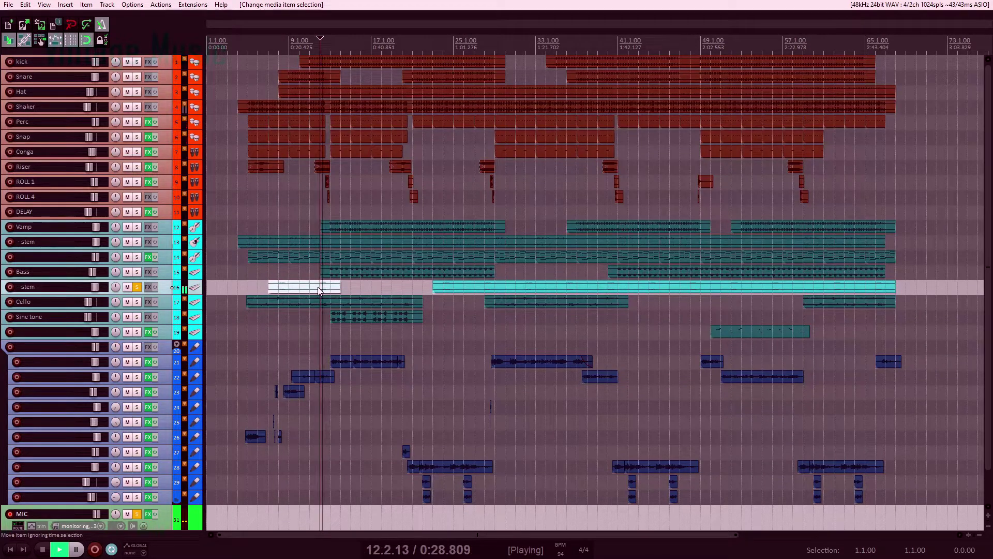
key("space")
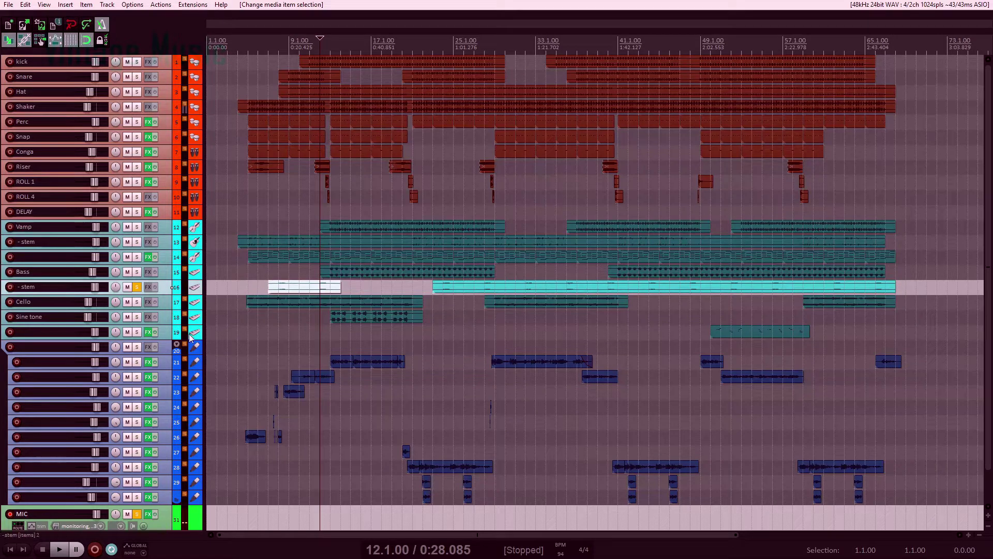
- Solo Cello in place of the track 16 stem, audition it from bar 5 and raise its volume slightly
left_click(137, 301)
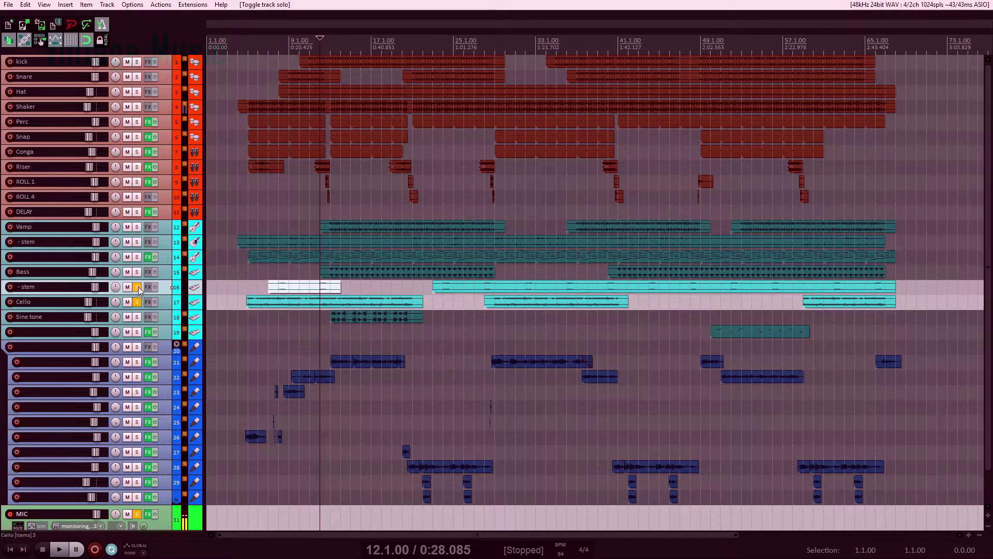
left_click(137, 287)
left_click(248, 289)
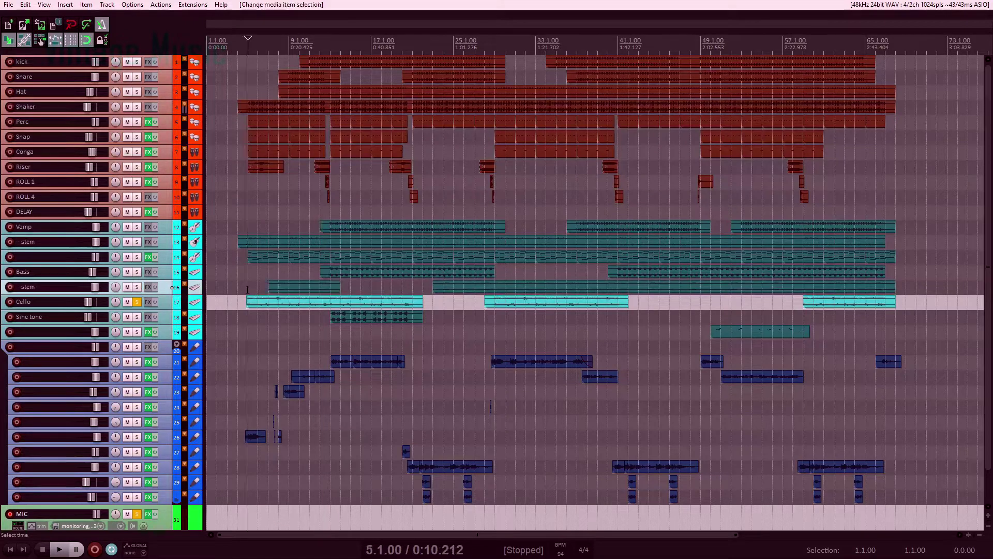
key("space")
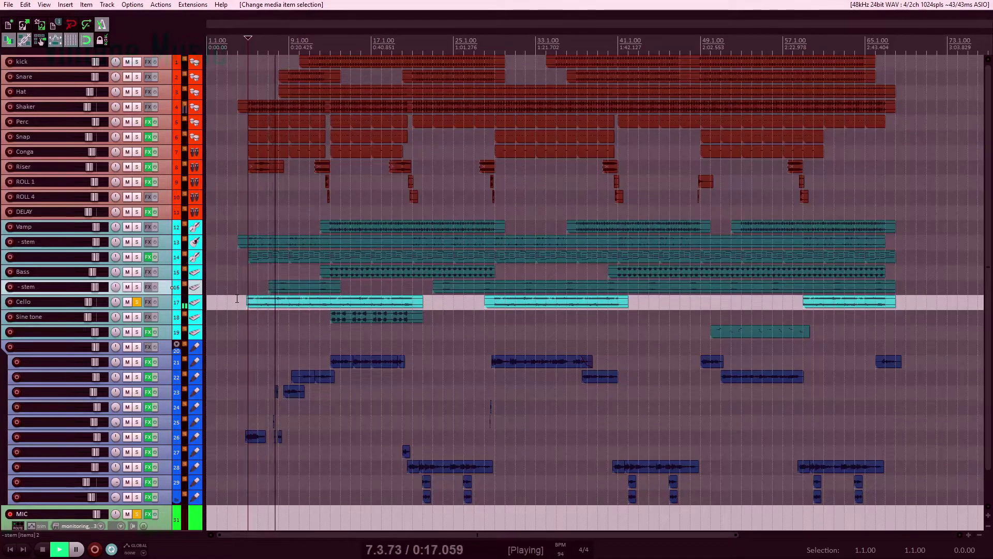
left_click_drag(89, 302, 93, 303)
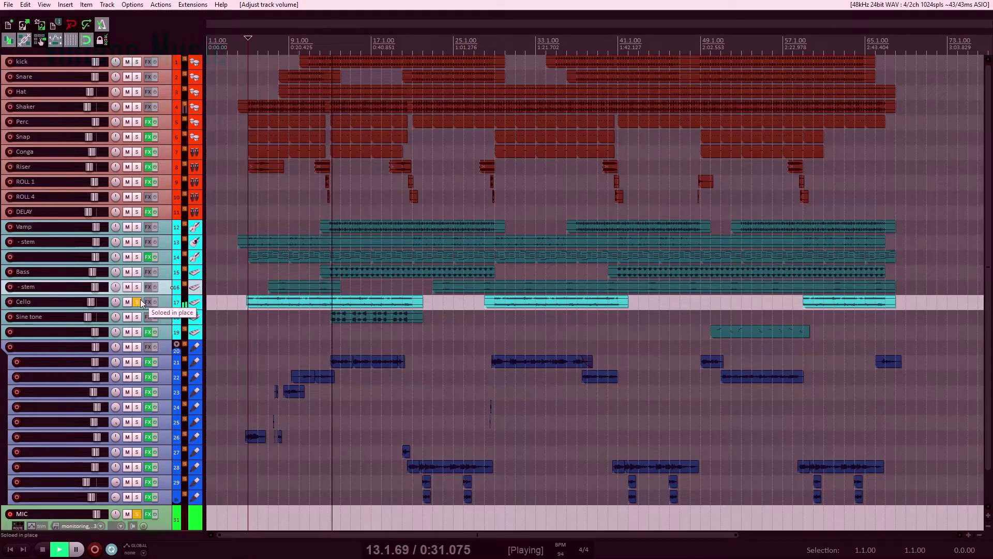
key("space")
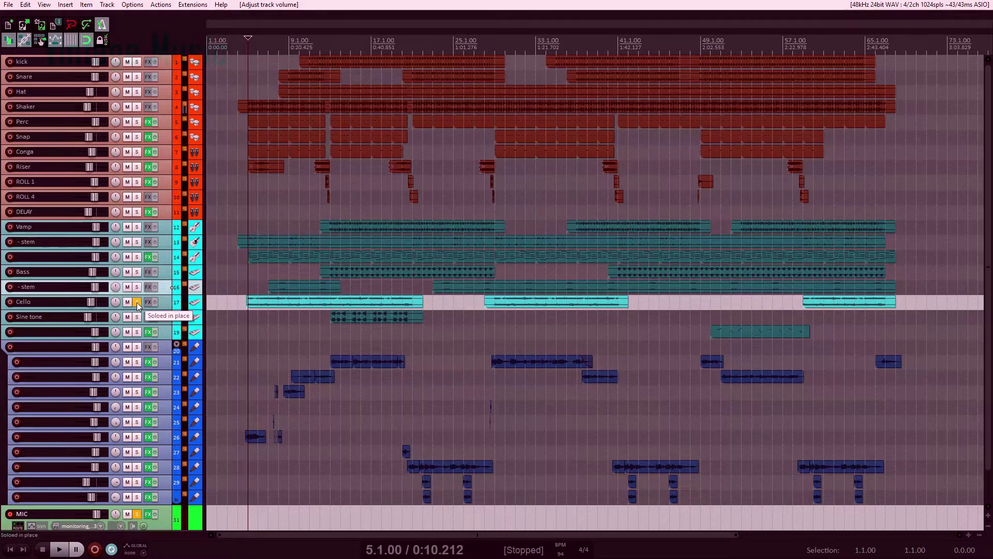
- Solo Sine tone in place of Cello and audition it from bar 13
left_click(335, 326)
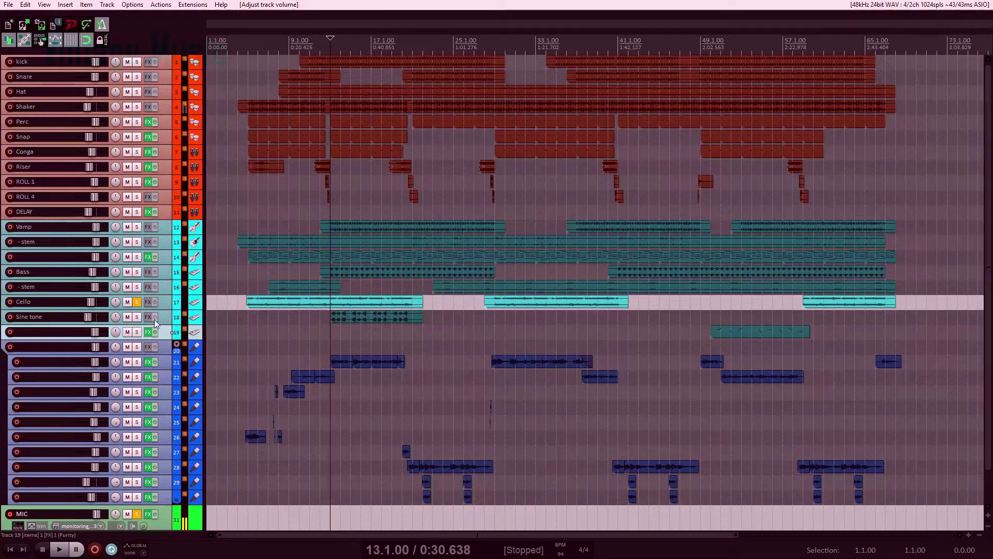
left_click(137, 316)
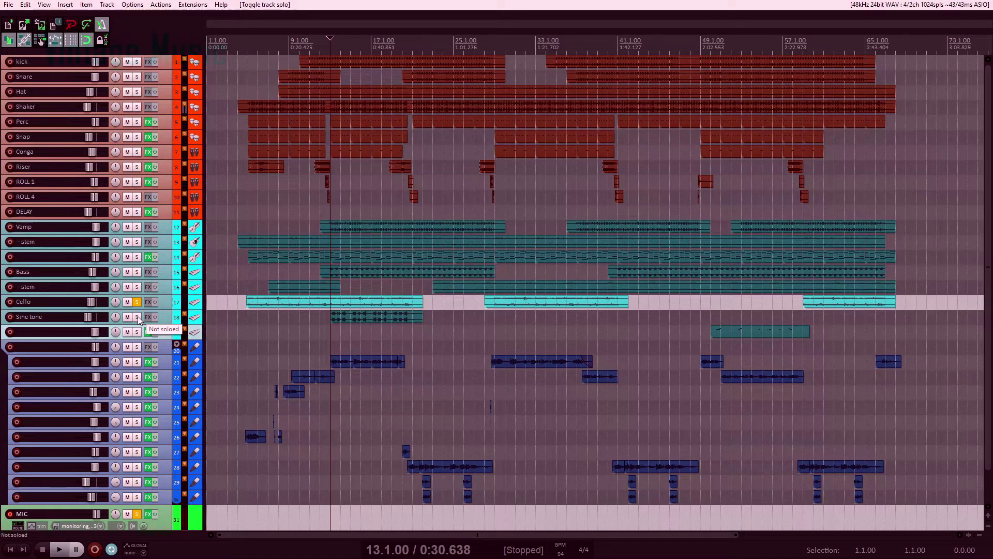
left_click(138, 303)
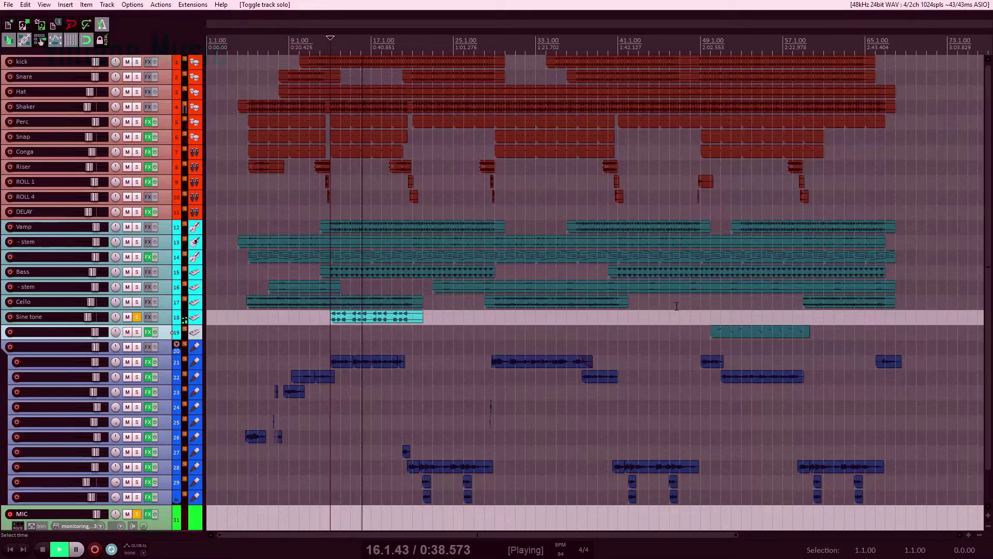
key("space")
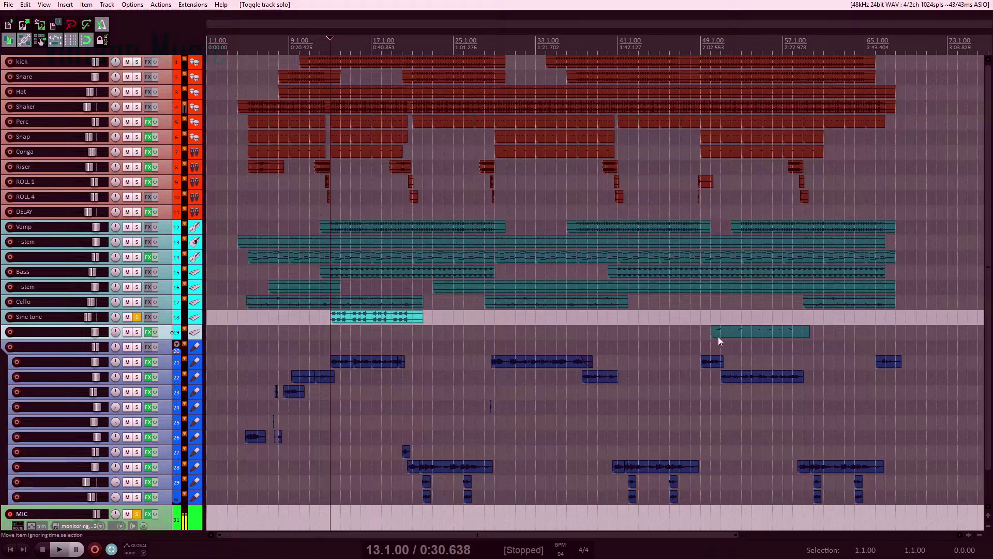
- Solo track 19 in place of Sine tone and audition it from bar 50
left_click(718, 337)
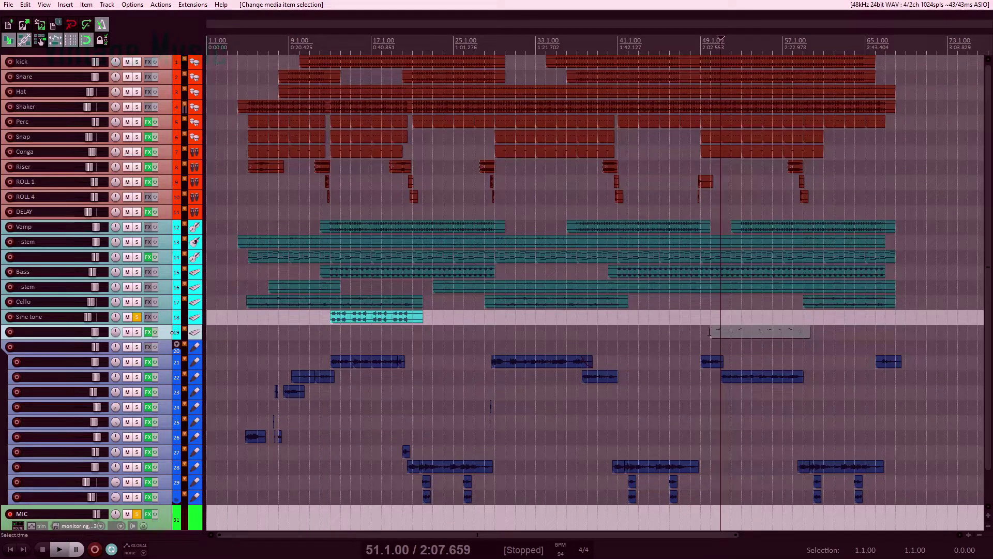
left_click(708, 331)
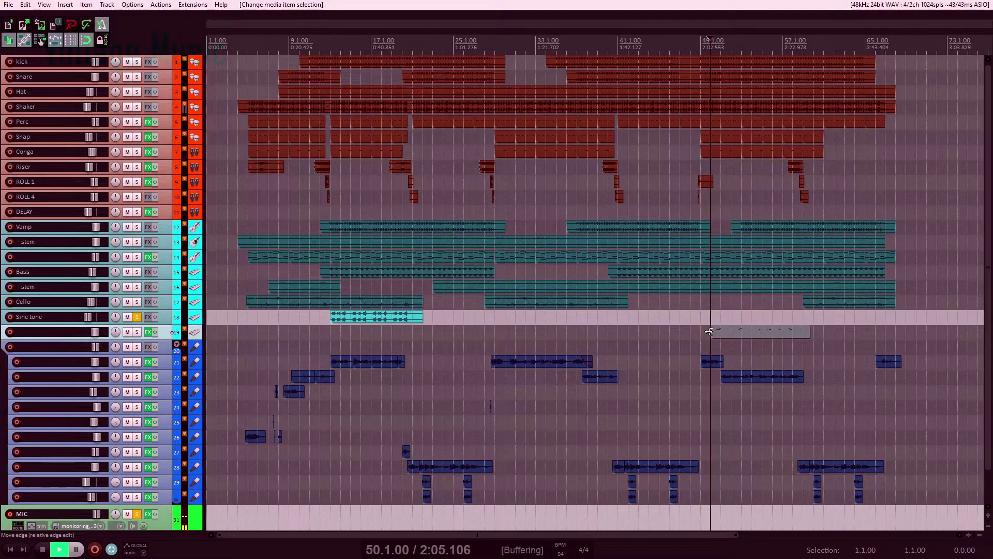
left_click(137, 332)
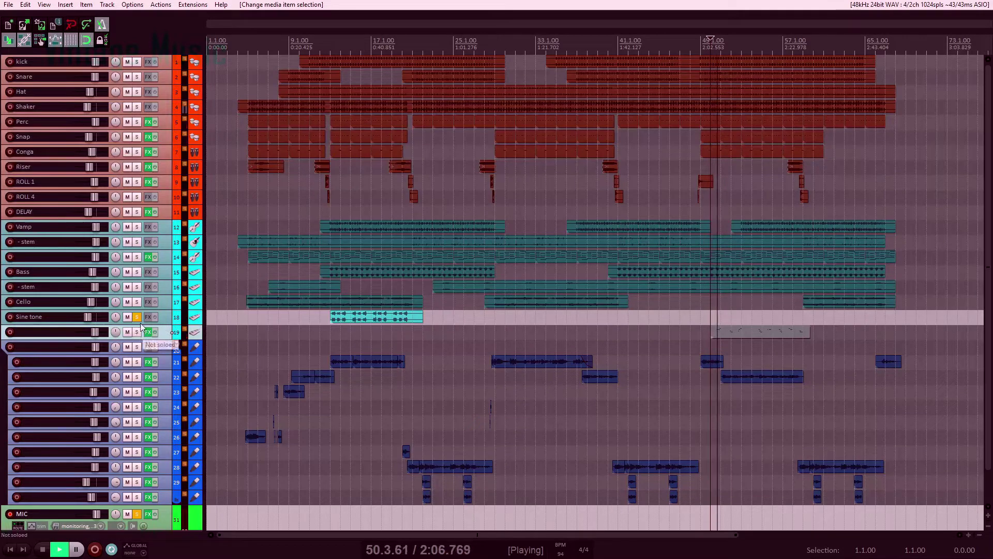
left_click(138, 317)
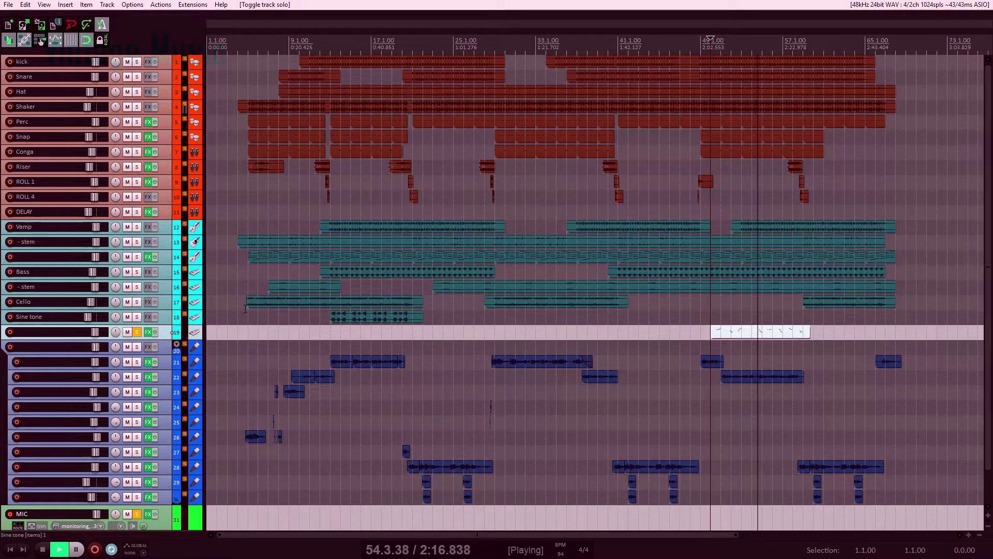
key("space")
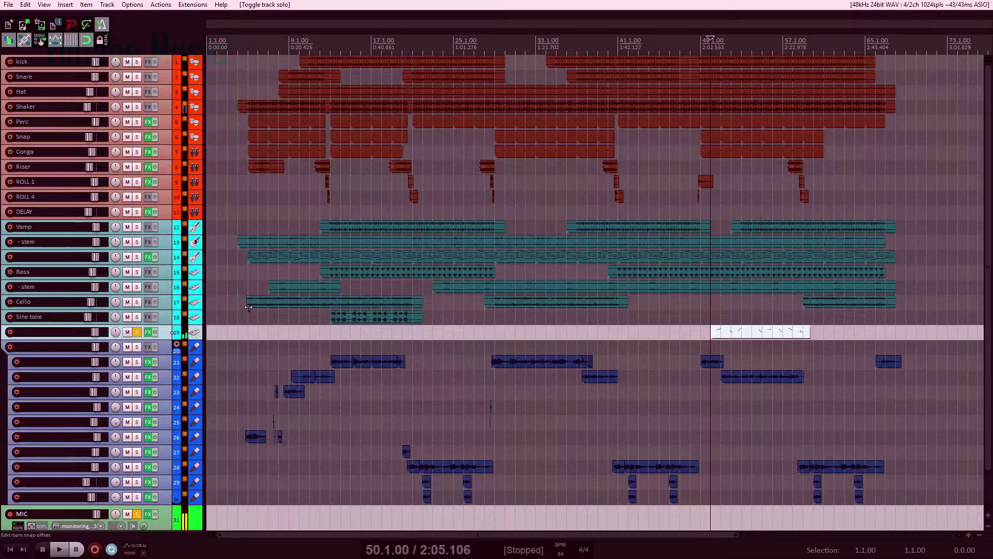
- Solo all the instrument tracks from 12 to 19 together and audition them from bars 5, 29 and 50
left_click(137, 334)
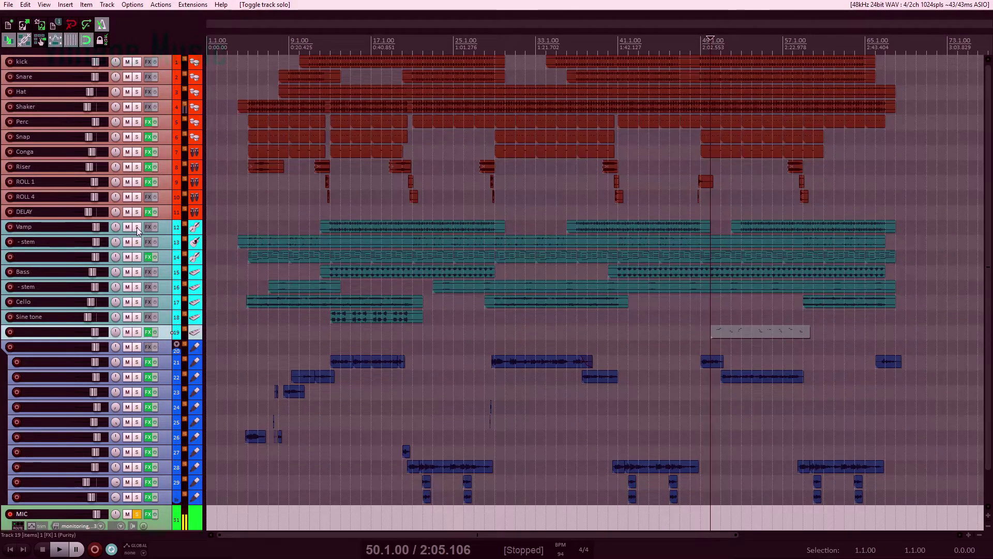
left_click_drag(137, 228, 140, 331)
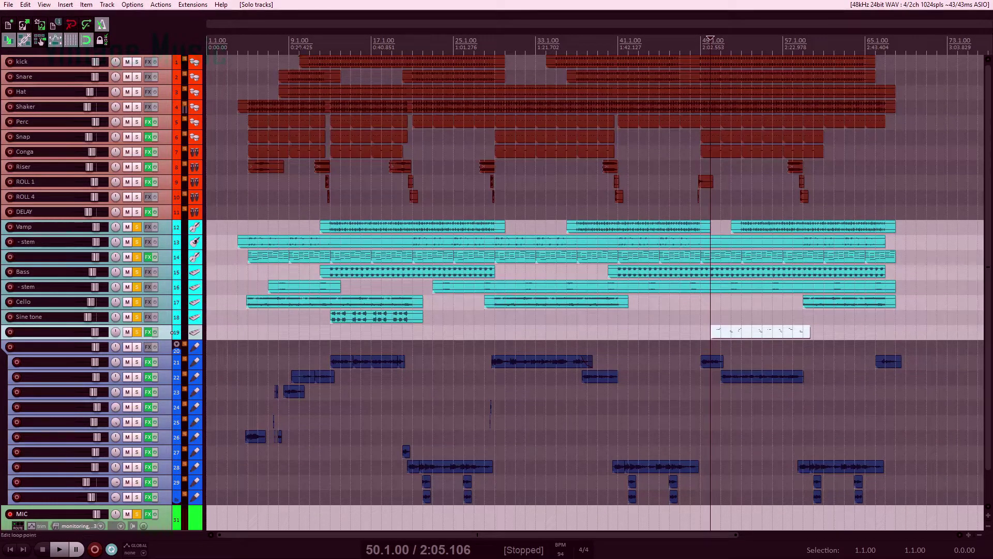
left_click(299, 40)
left_click(247, 49)
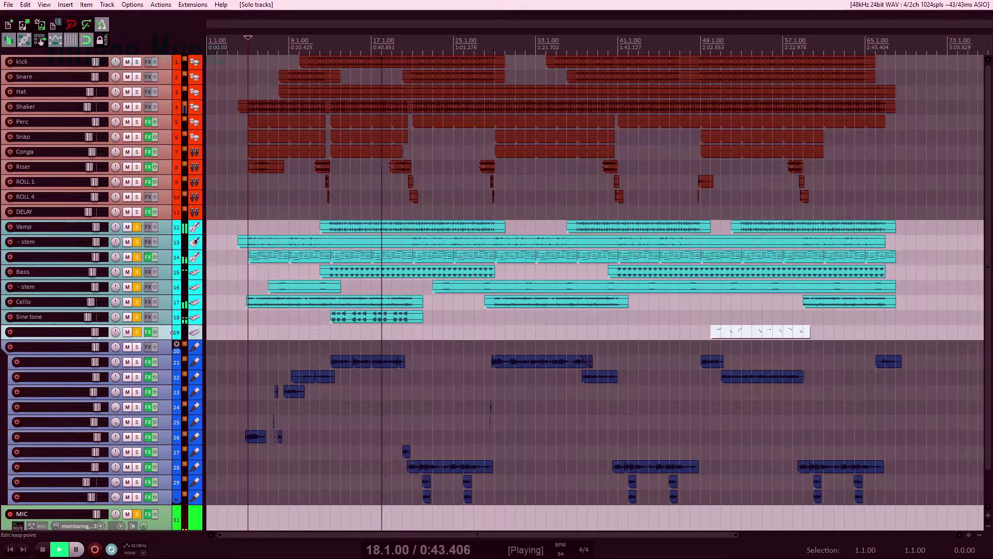
left_click(495, 42)
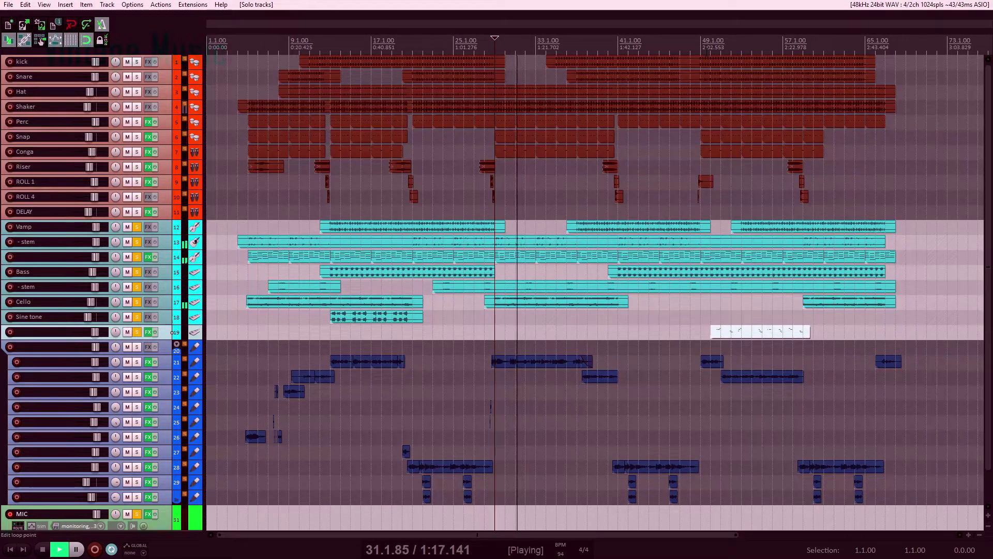
left_click(711, 42)
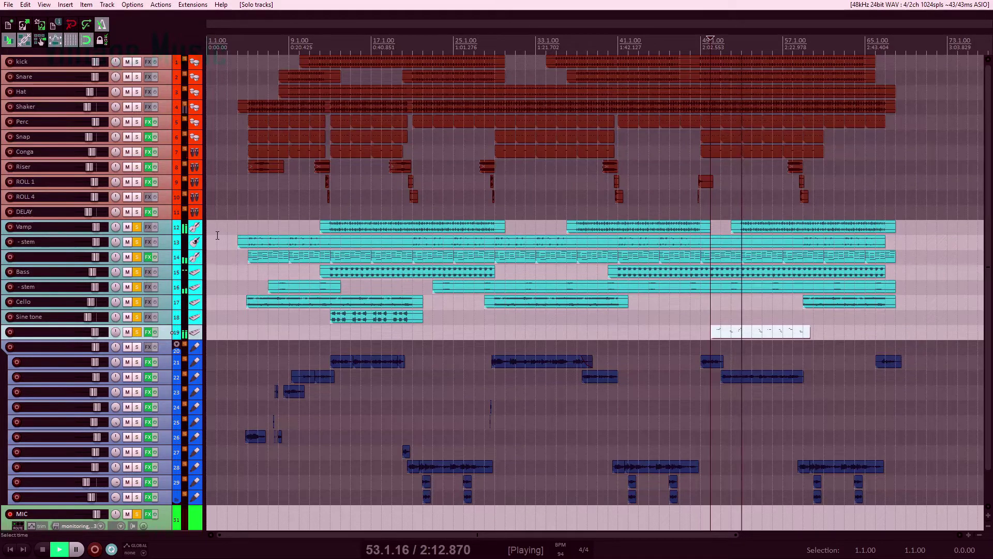
key("space")
- Unsolo tracks 12 to 19, solo vocal track 21 and audition it from bar 12
left_click_drag(139, 240, 140, 338)
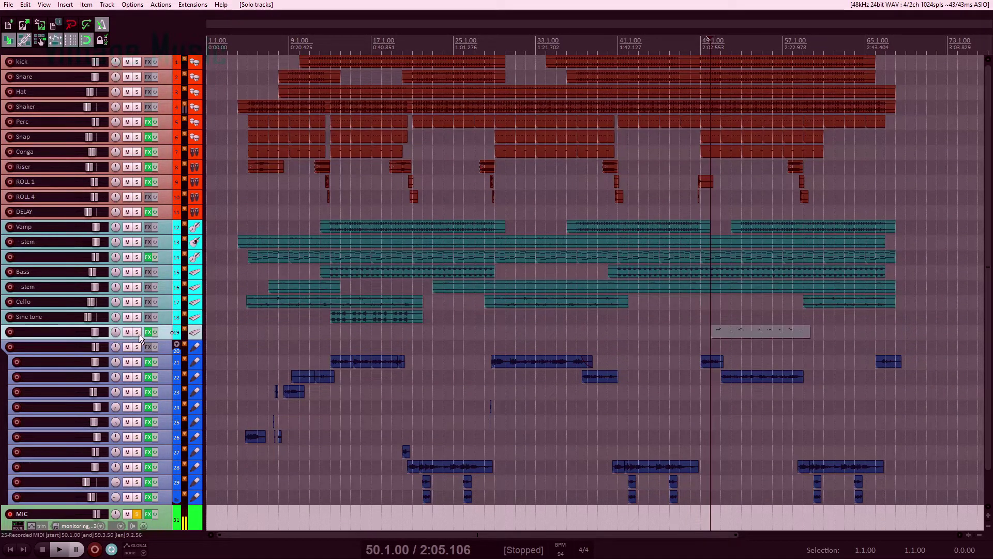
left_click(138, 362)
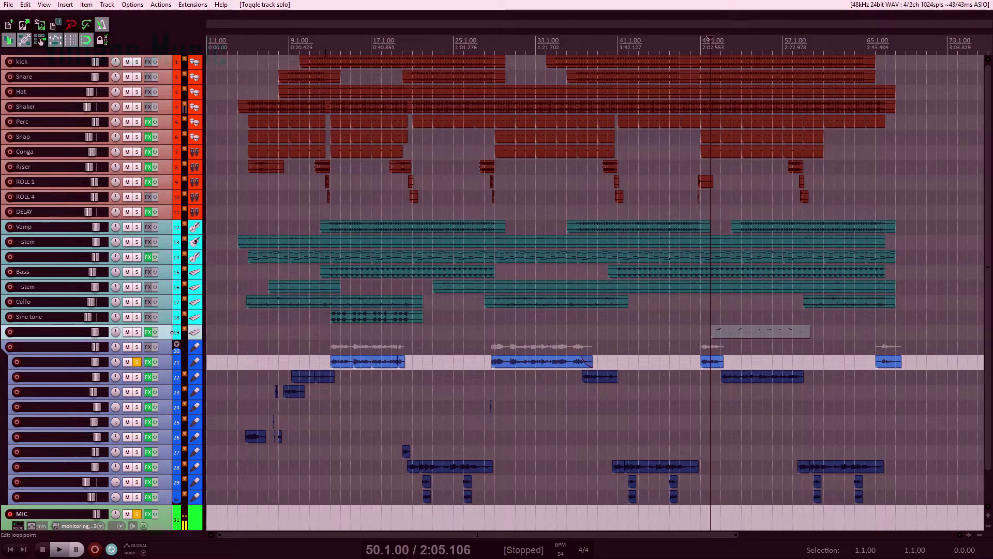
left_click(320, 52)
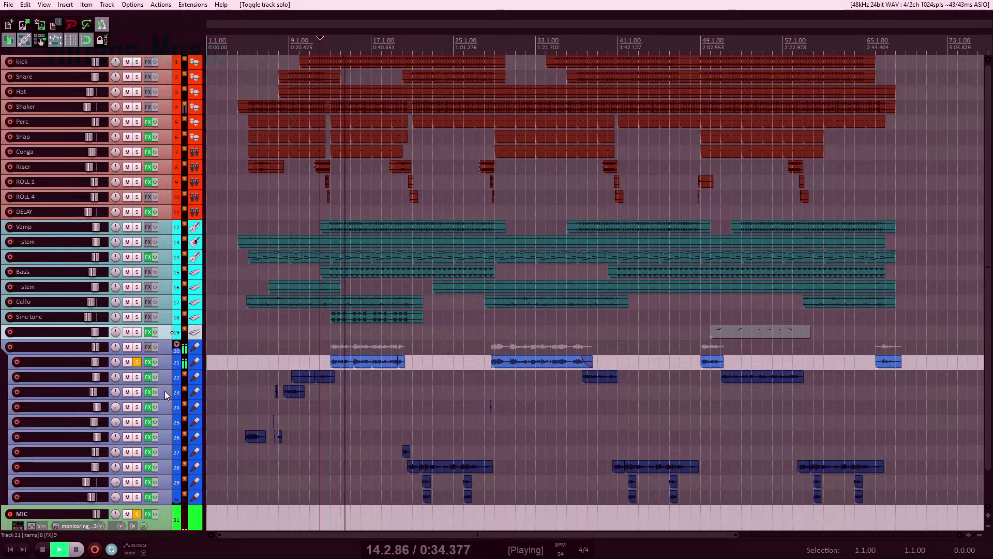
key("space")
- Add tracks 22 to 26 to the soloed track 21 and audition them together from bar 5
left_click(137, 378)
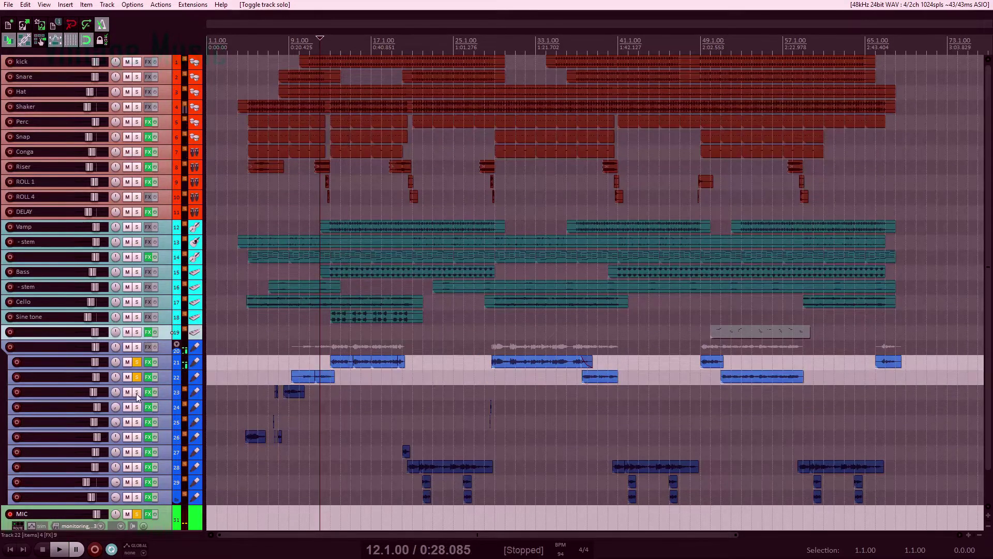
left_click(137, 392)
left_click(137, 407)
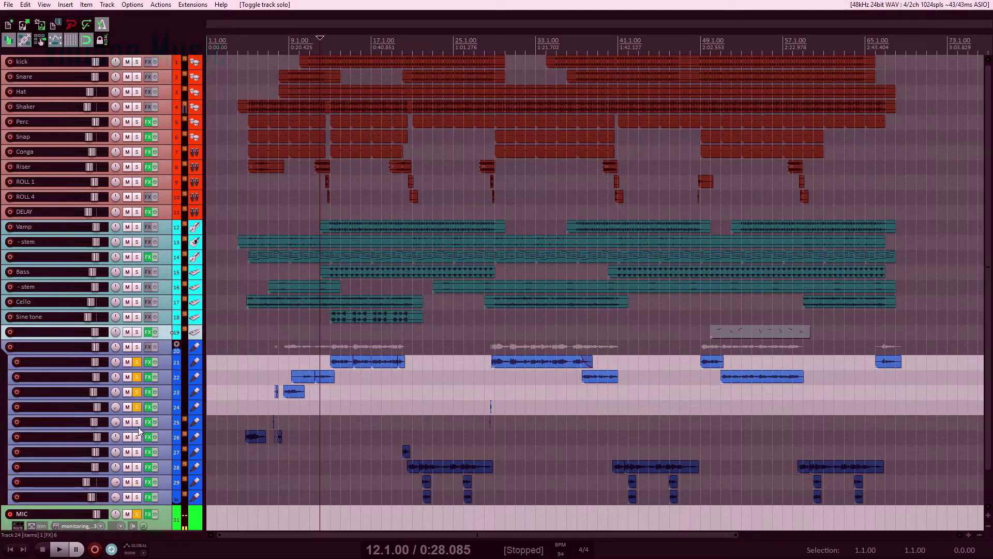
left_click(137, 422)
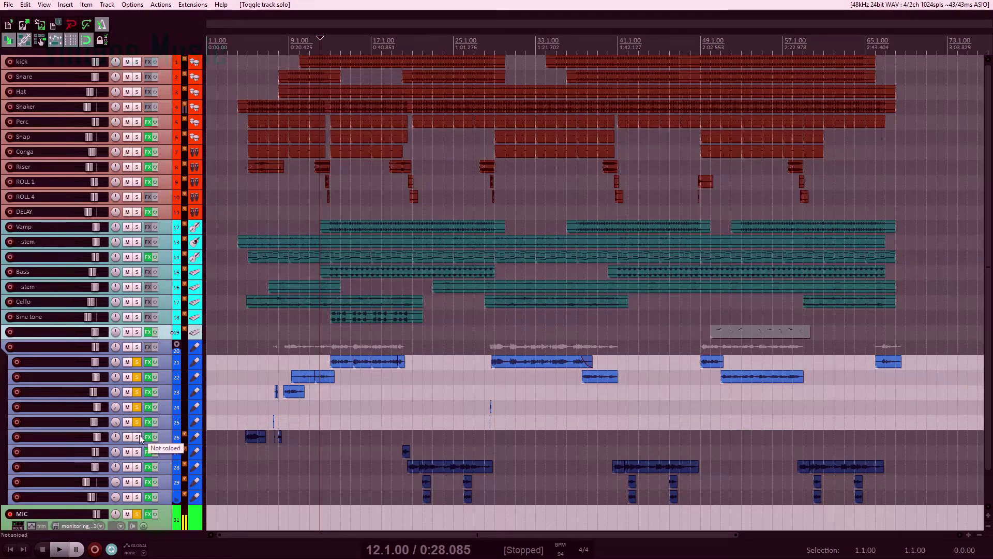
left_click(138, 435)
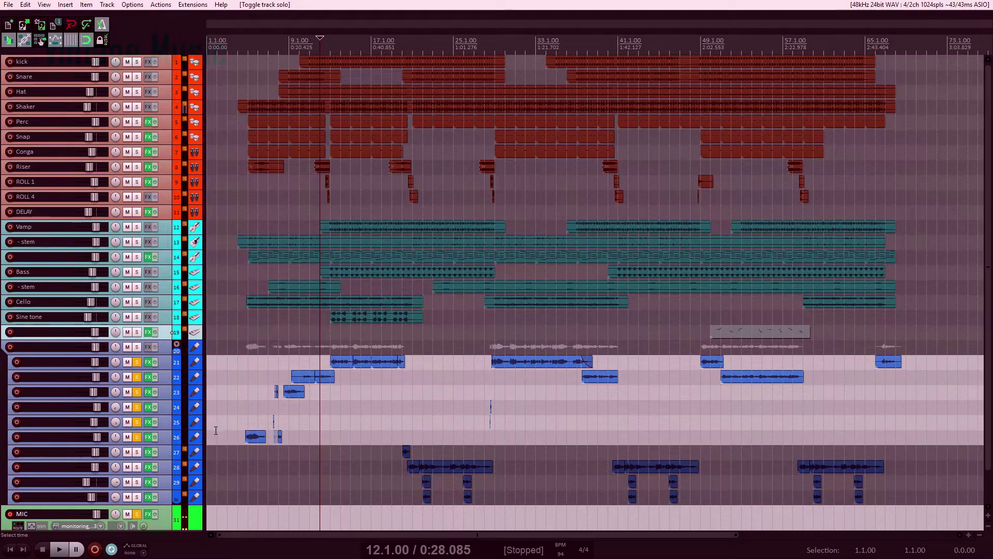
left_click(247, 399)
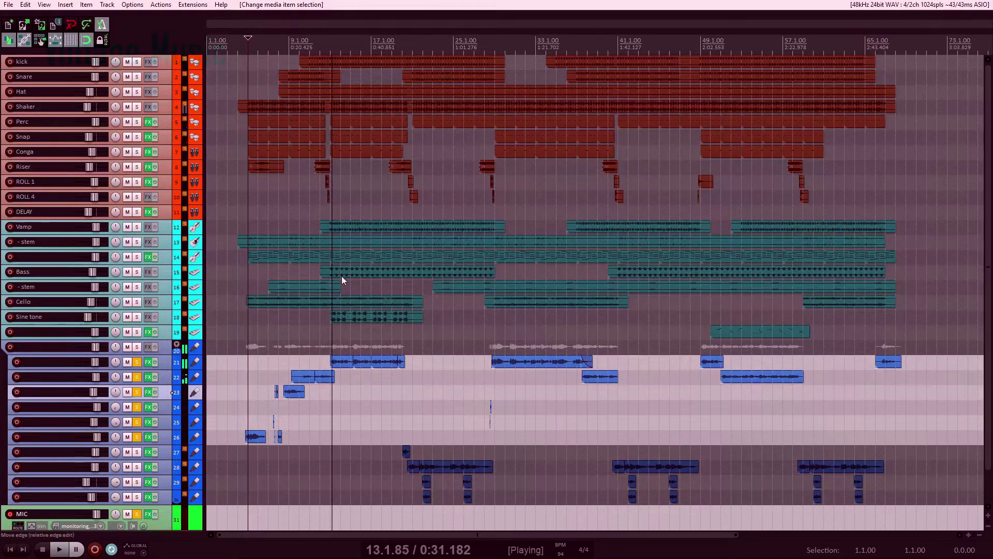
key("space")
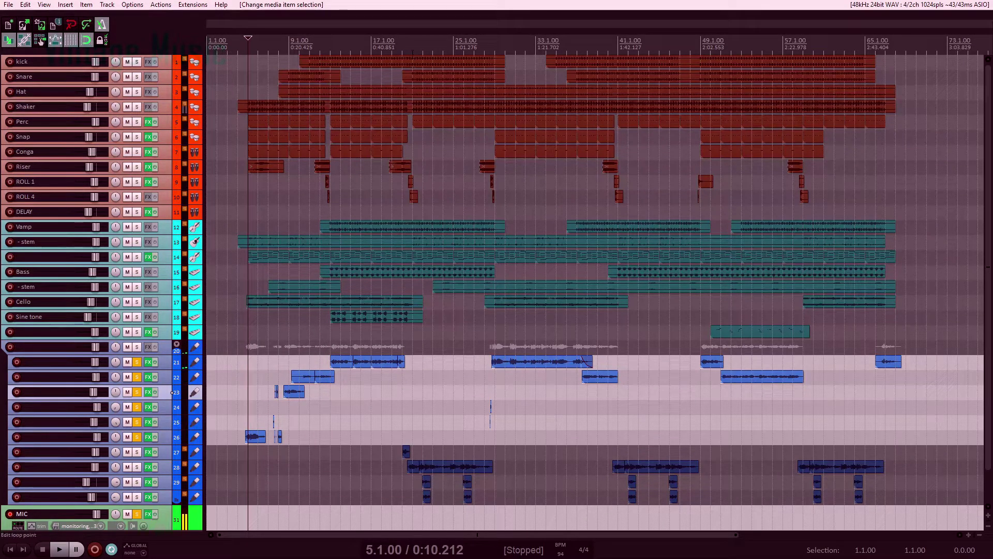
- Solo the four lowest vocal tracks, starting at track 27, in place of tracks 21 to 26 and audition them from bar 20
left_click(404, 72)
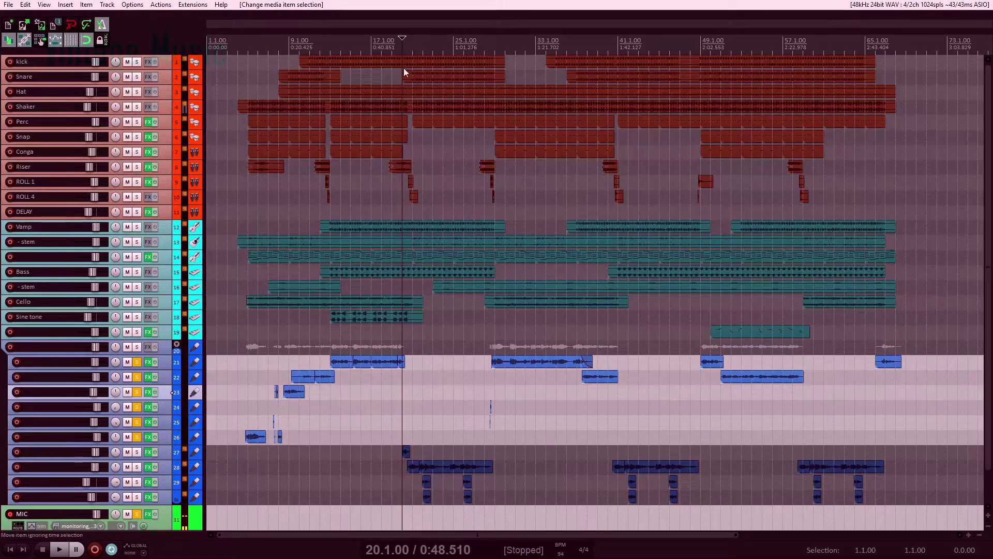
left_click_drag(137, 454, 138, 497)
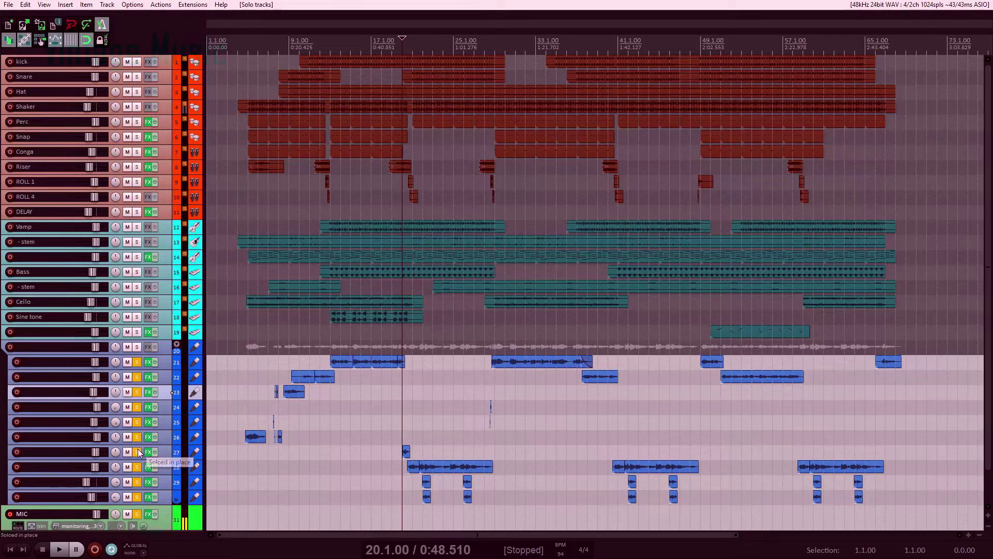
left_click_drag(139, 453, 139, 365)
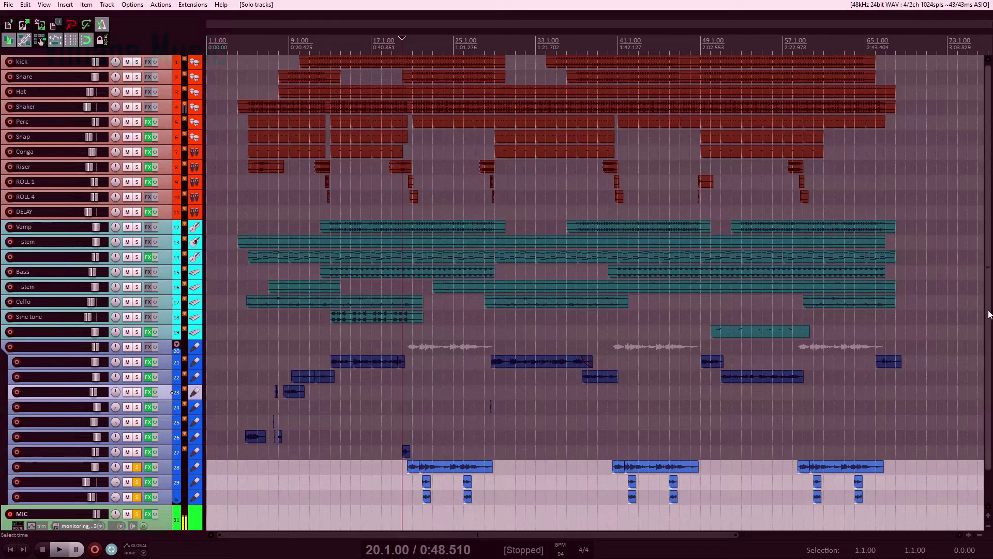
left_click(989, 349)
scroll(989, 348, "down", 2)
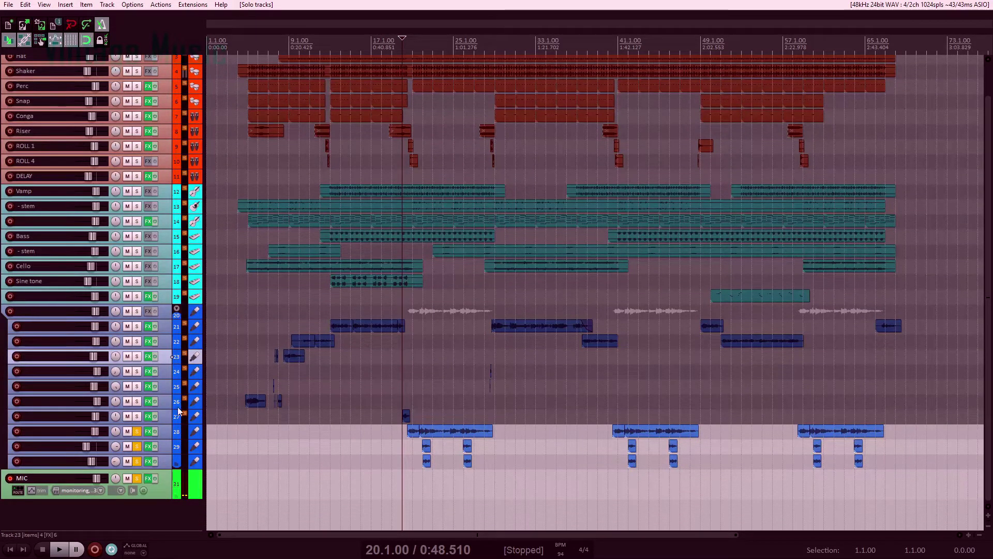
left_click(137, 417)
key("space")
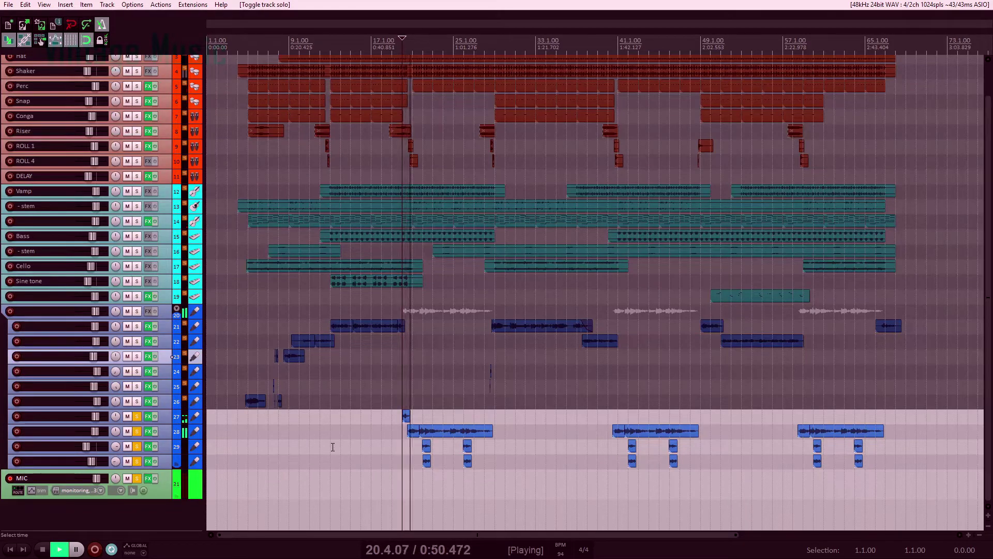
- Unsolo vocal track 27 and audition the remaining soloed vocals from bar 21, first with track 28 and again without it
key("space")
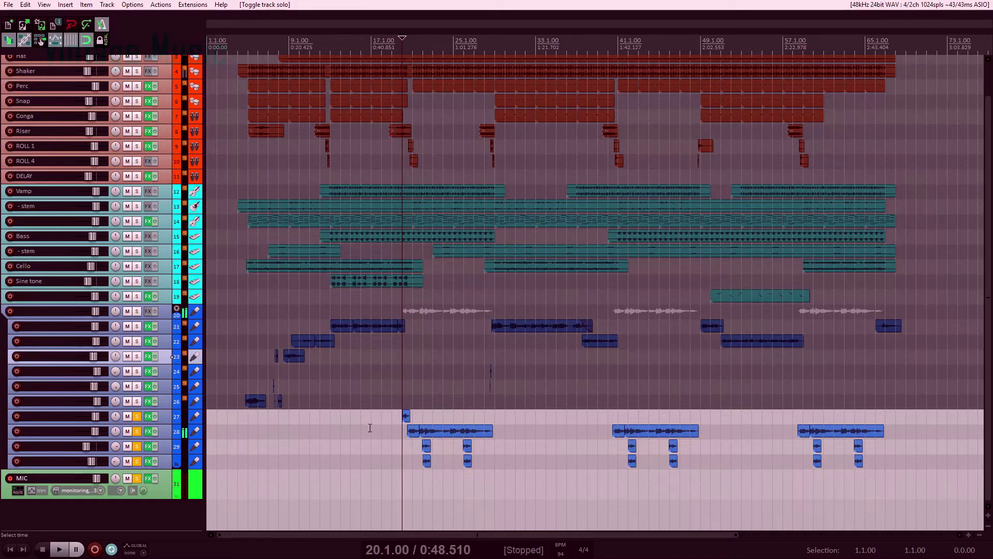
left_click(138, 416)
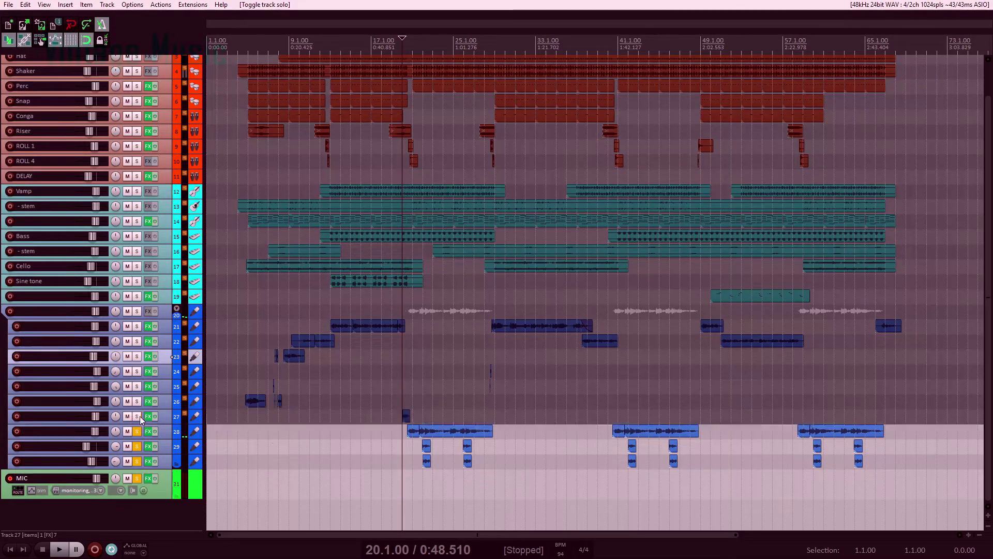
left_click(412, 436)
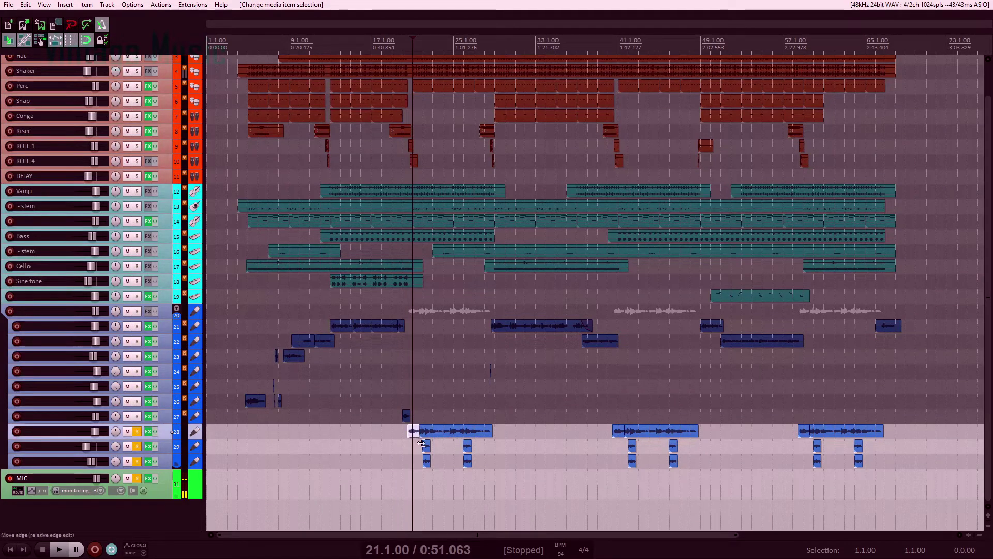
key("space")
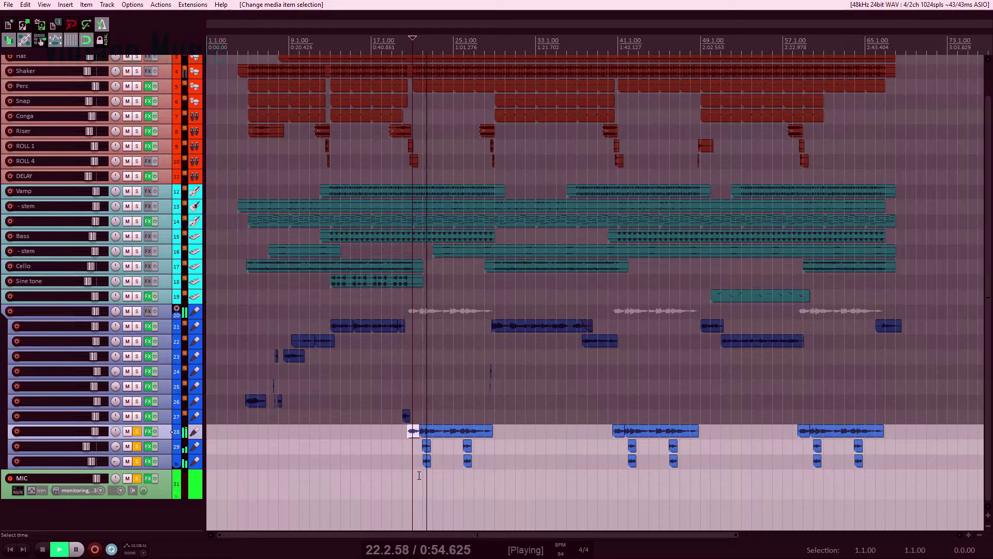
key("space")
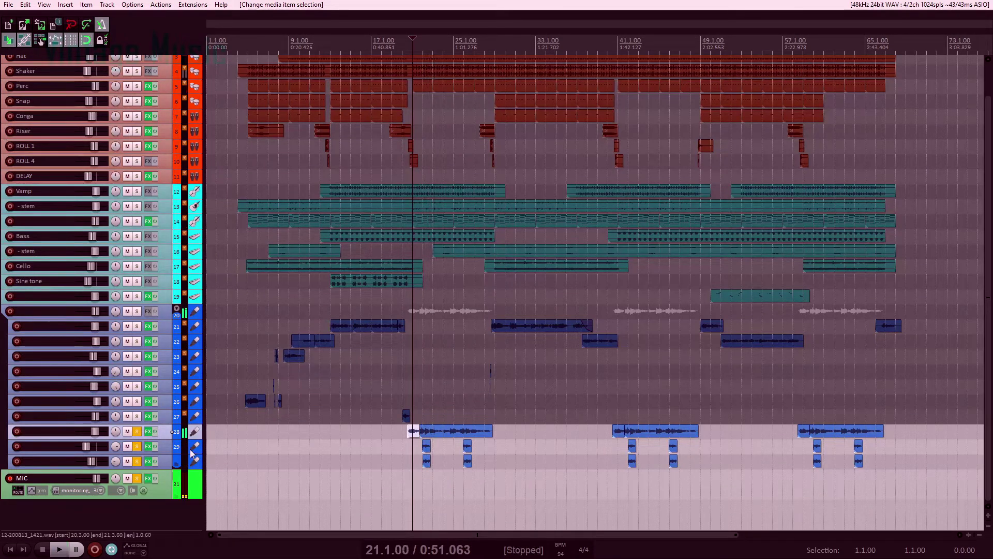
left_click(138, 432)
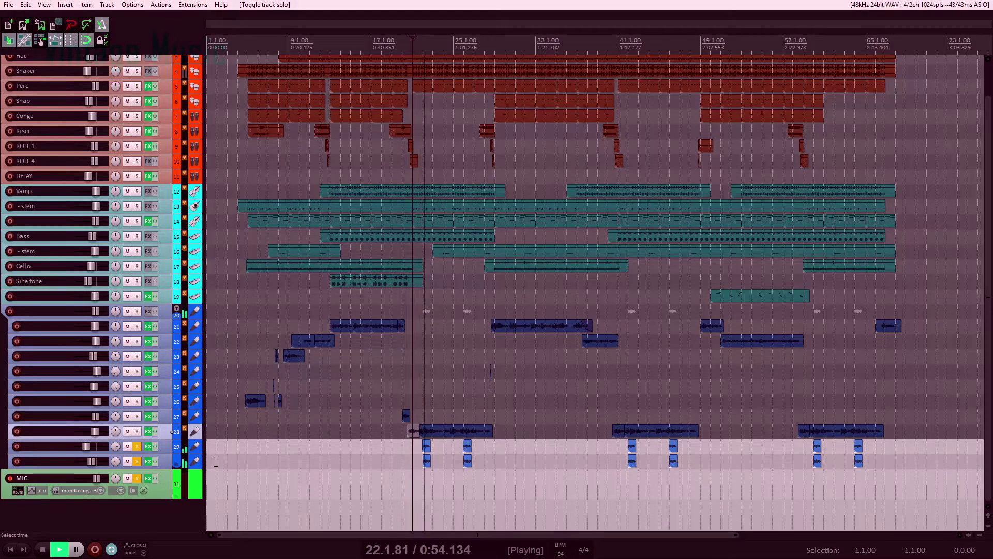
key("space")
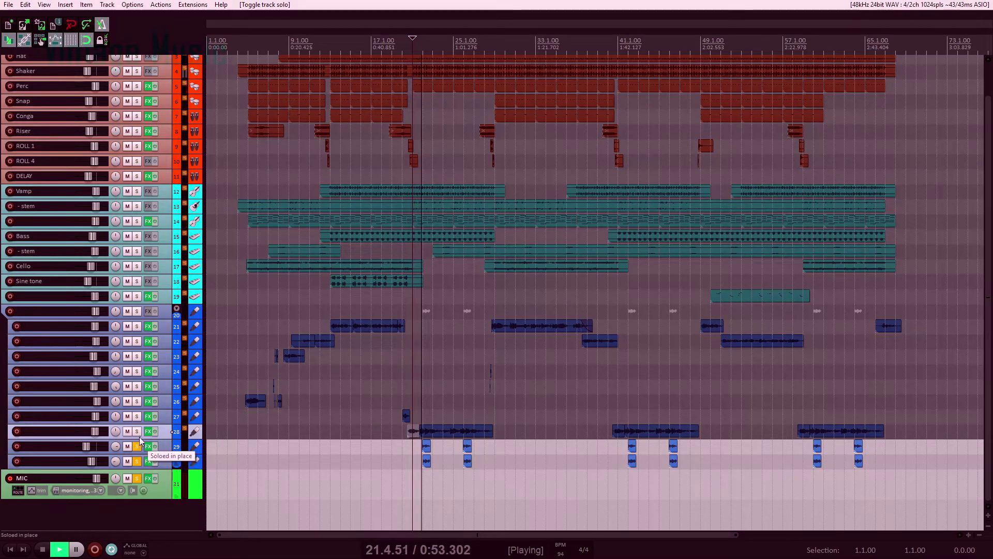
- Solo all the vocal tracks from 20 to 30, audition them together from bar 21 and move the edit cursor to bar 66
left_click_drag(137, 431, 139, 315)
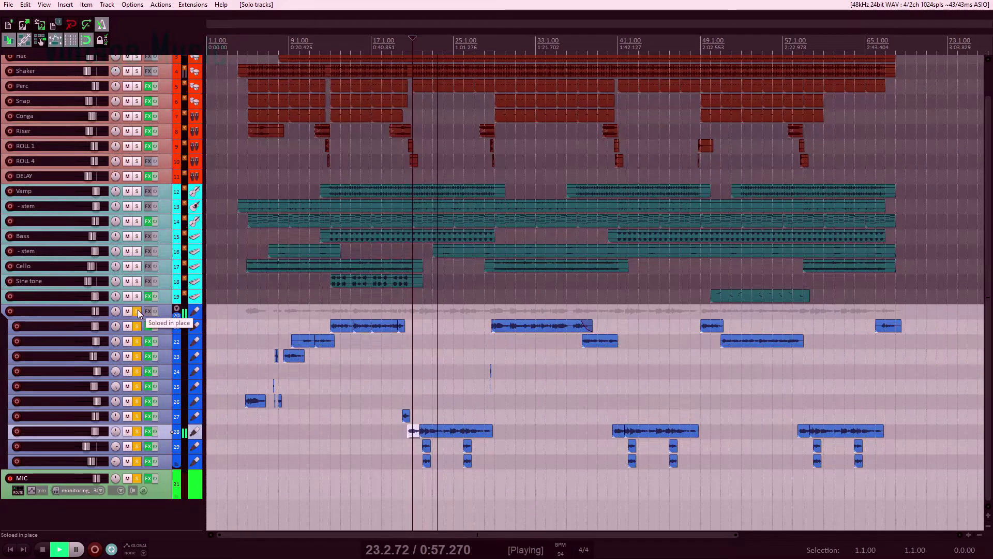
left_click(968, 535)
left_click(967, 535)
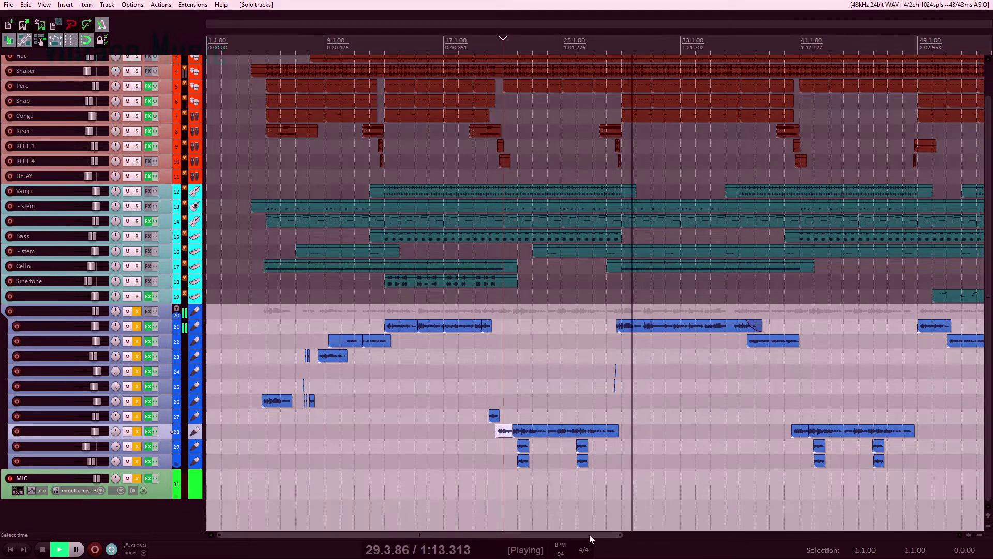
left_click_drag(588, 533, 796, 541)
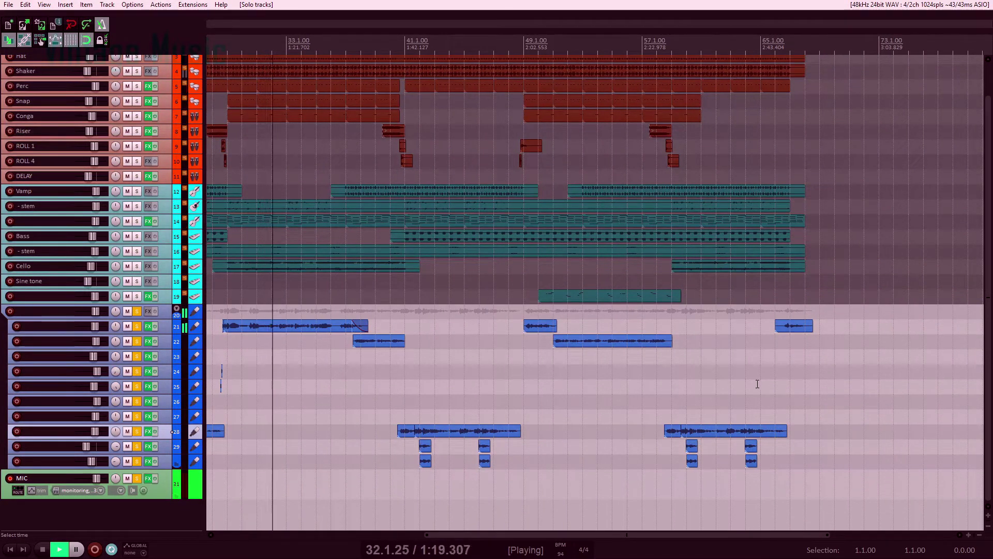
key("space")
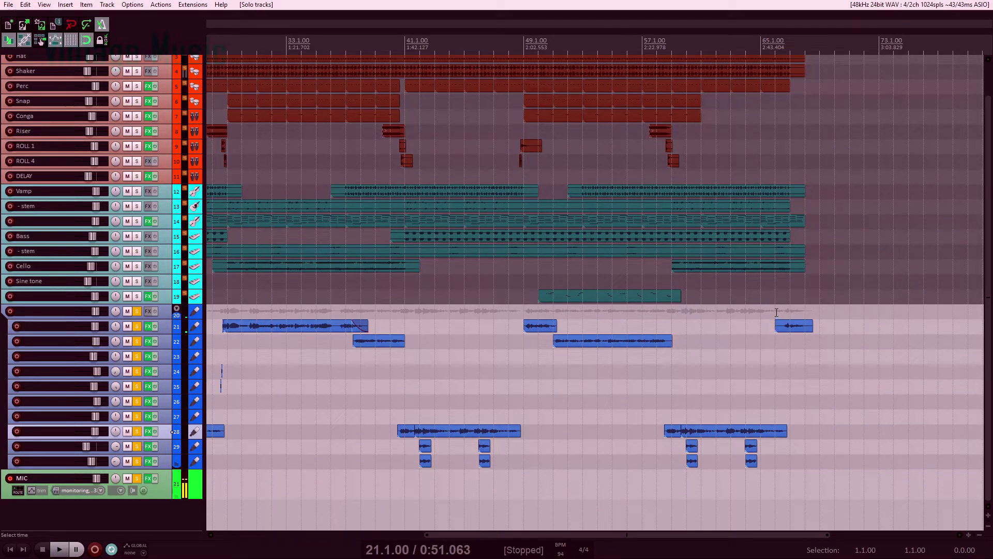
left_click(777, 313)
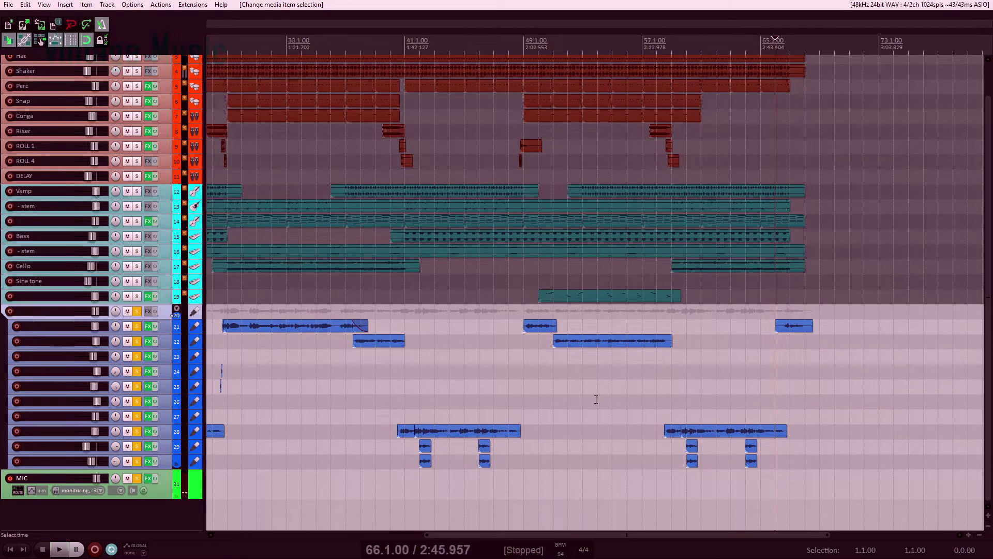
- Unsolo all tracks and audition the full mix from bar 47
left_click(138, 477)
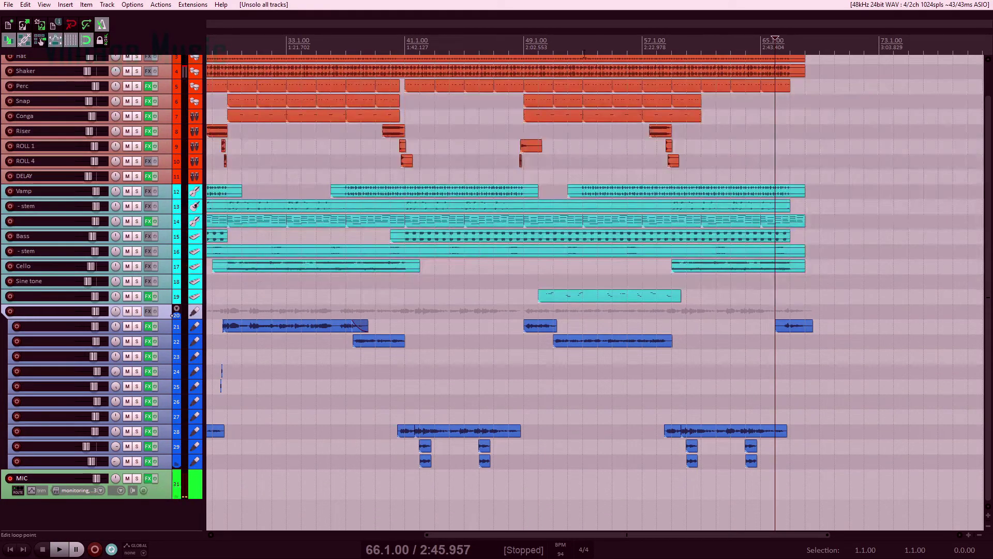
left_click(498, 47)
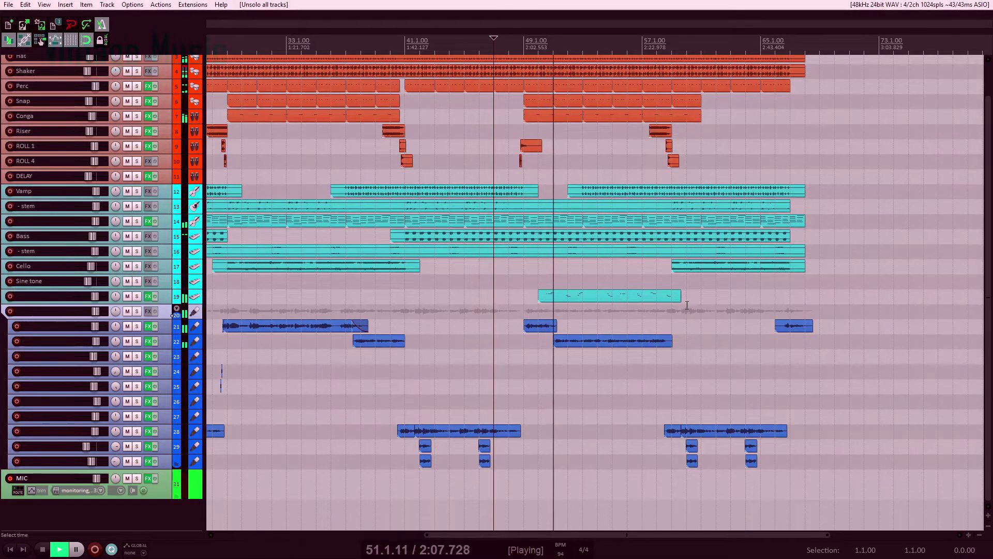
key("space")
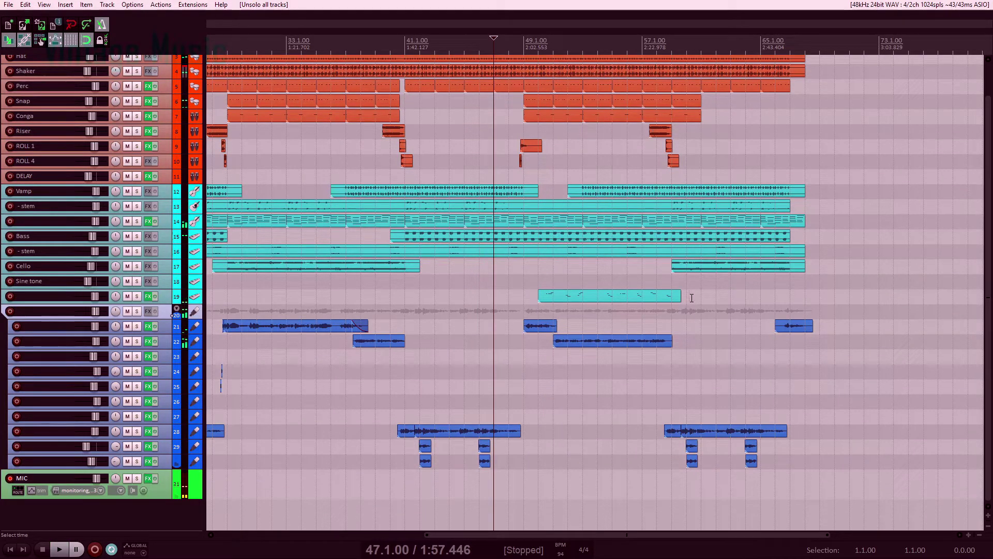
- Show the mixer, reset the Shaker track's peak indicator and hide the mixer again
key("ctrl+m")
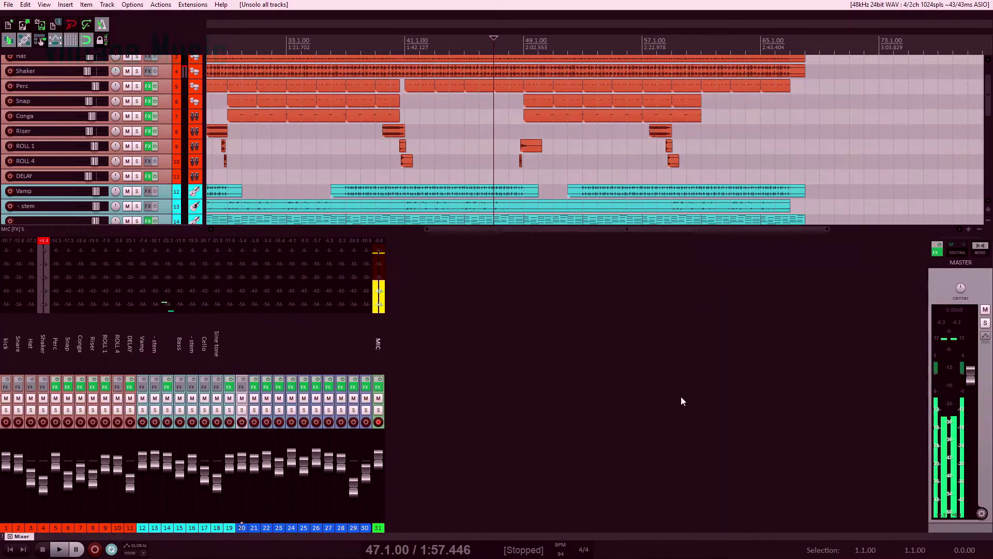
left_click(48, 240)
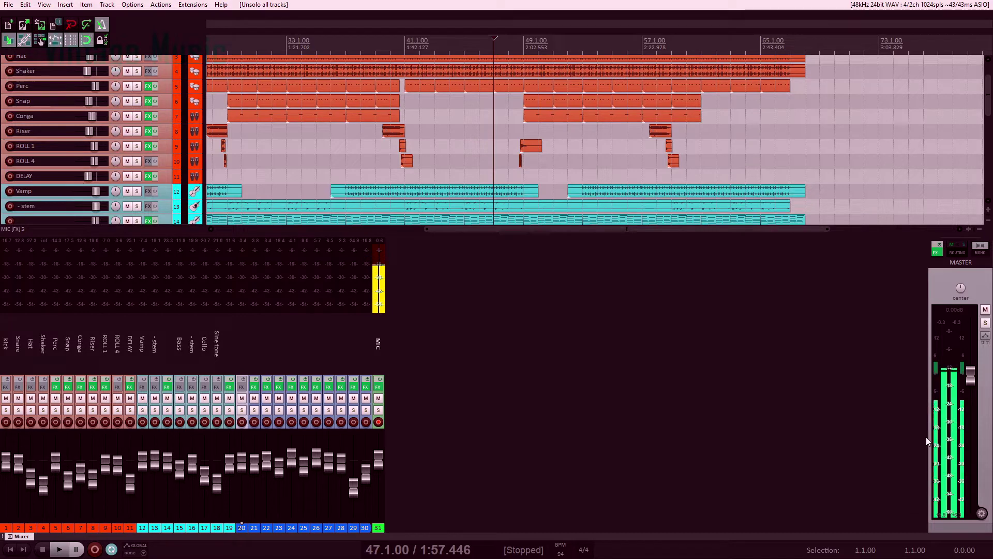
key("ctrl+m")
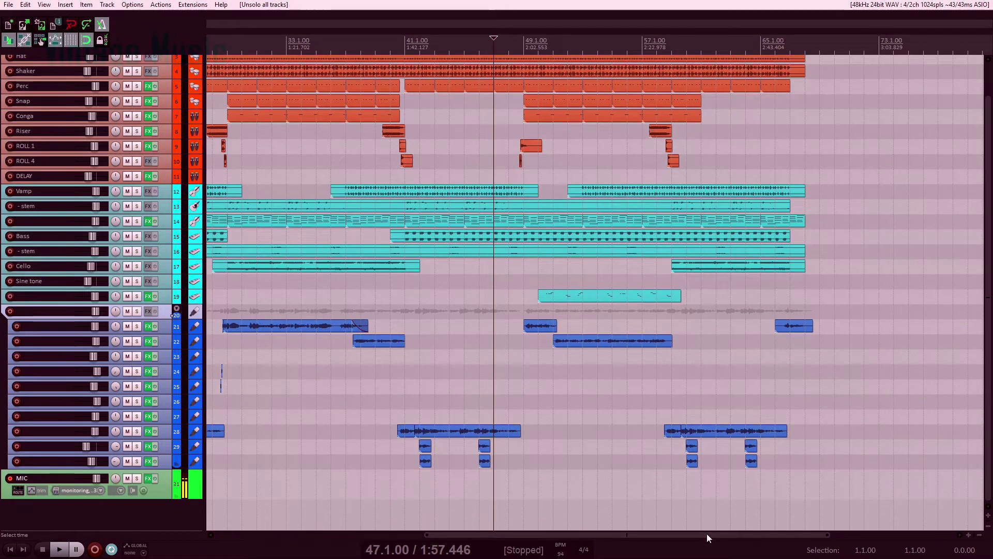
- Set the time selection from bar 4 to bar 68 and audition the full mix from bar 4
left_click_drag(707, 533, 472, 538)
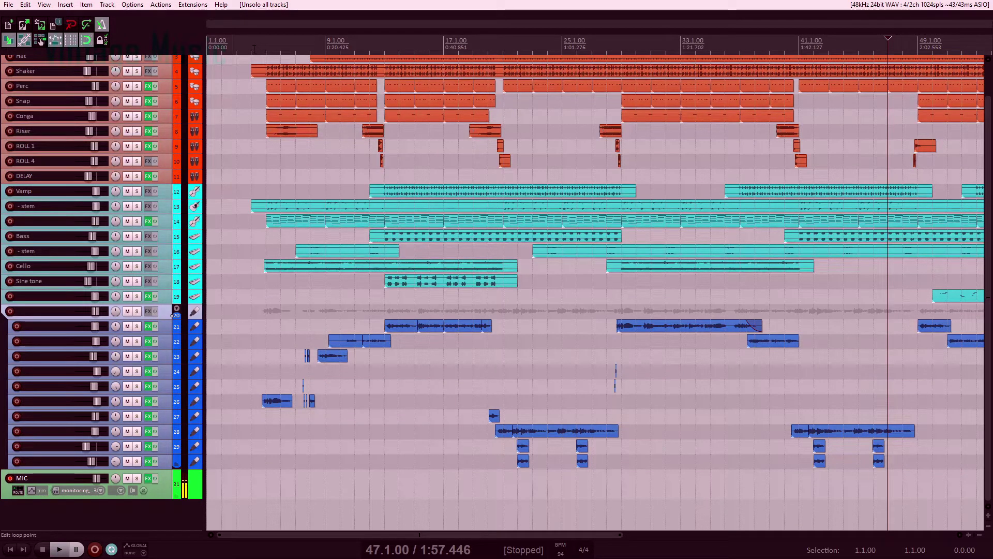
left_click_drag(254, 49, 896, 134)
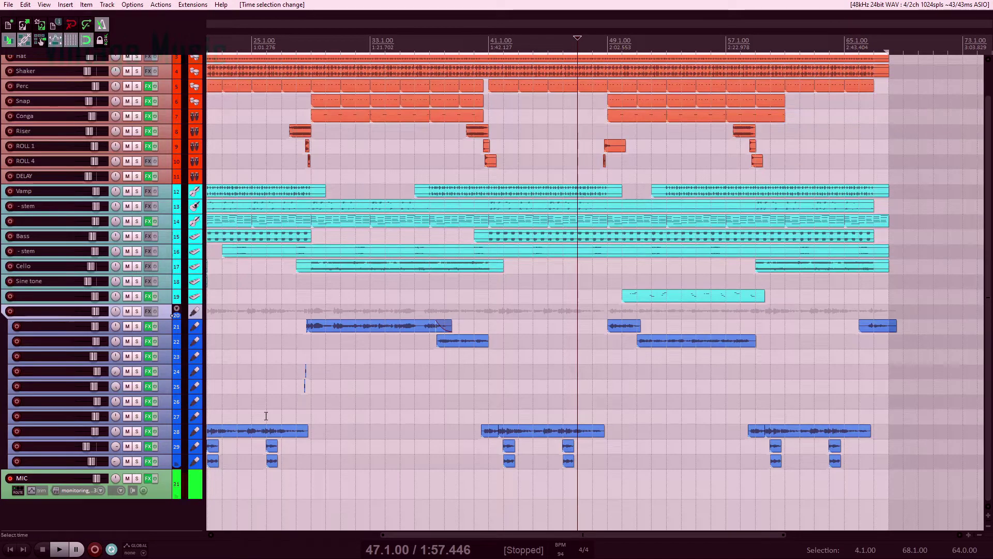
left_click_drag(433, 535, 268, 530)
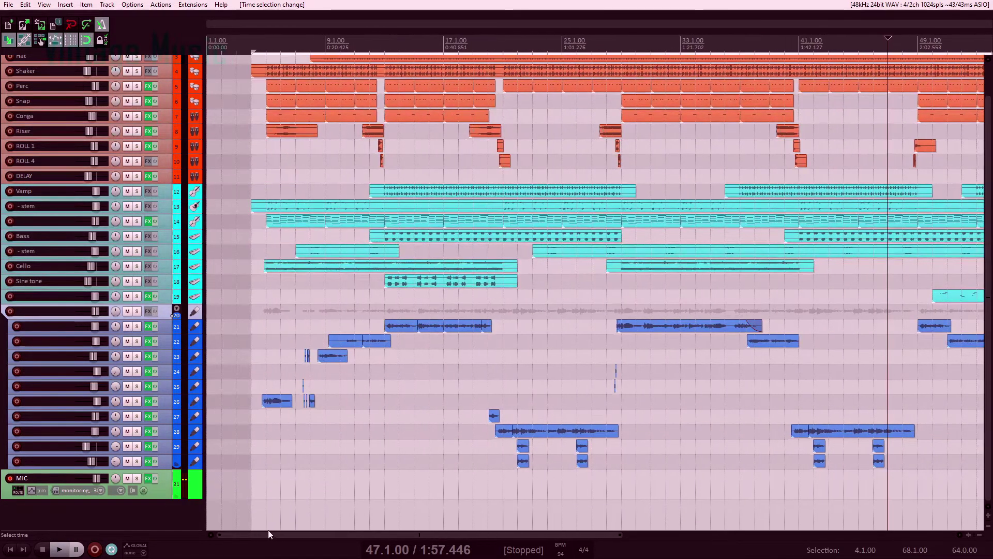
left_click(256, 405)
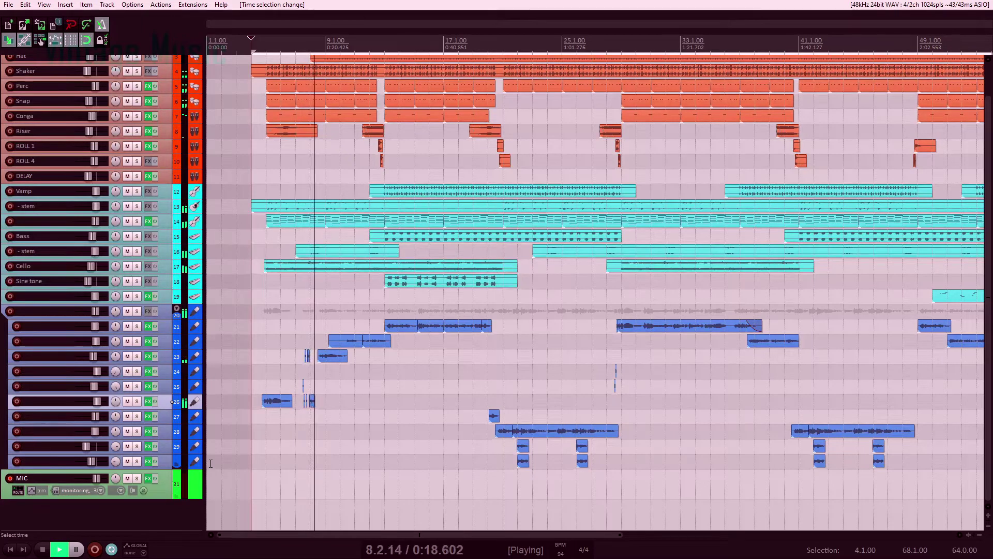
key("space")
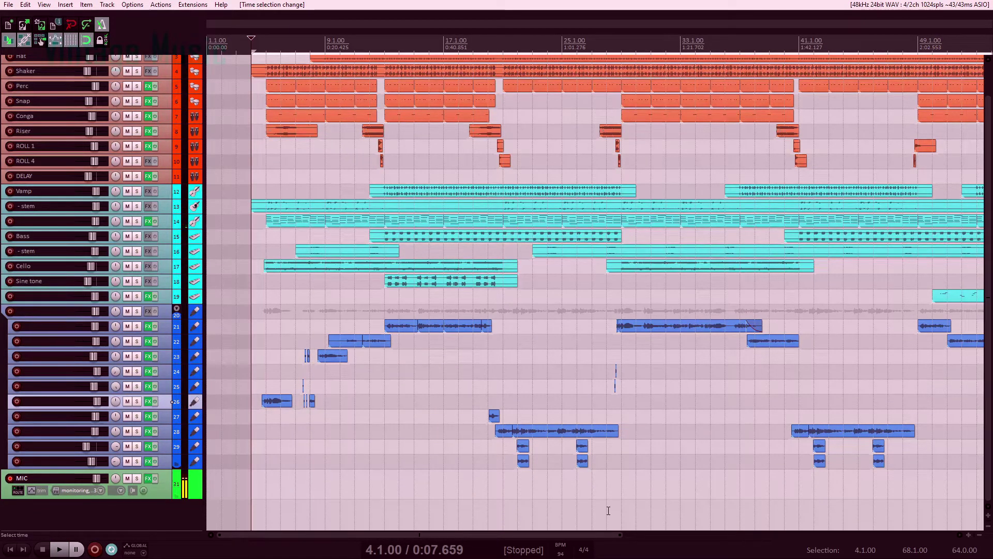
left_click(981, 538)
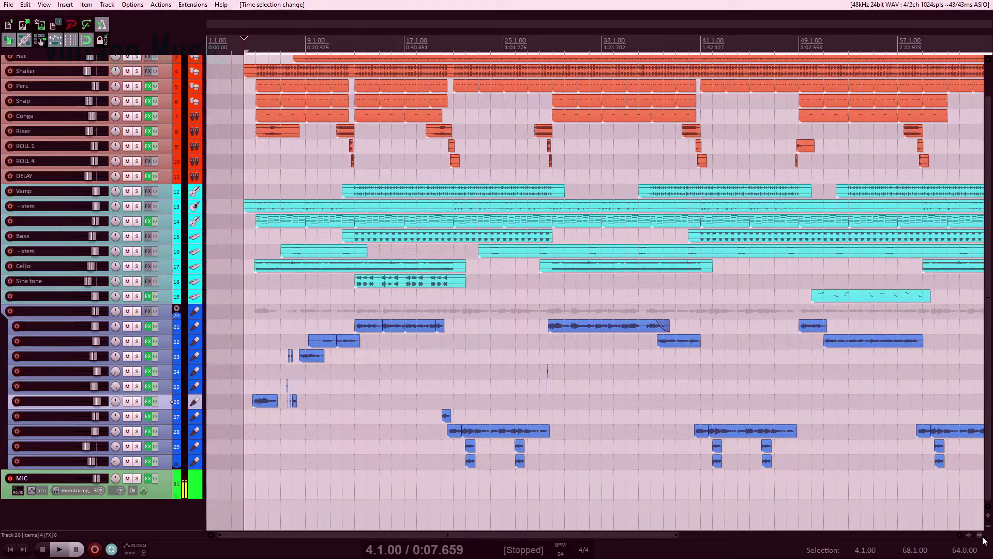
key("ctrl+m")
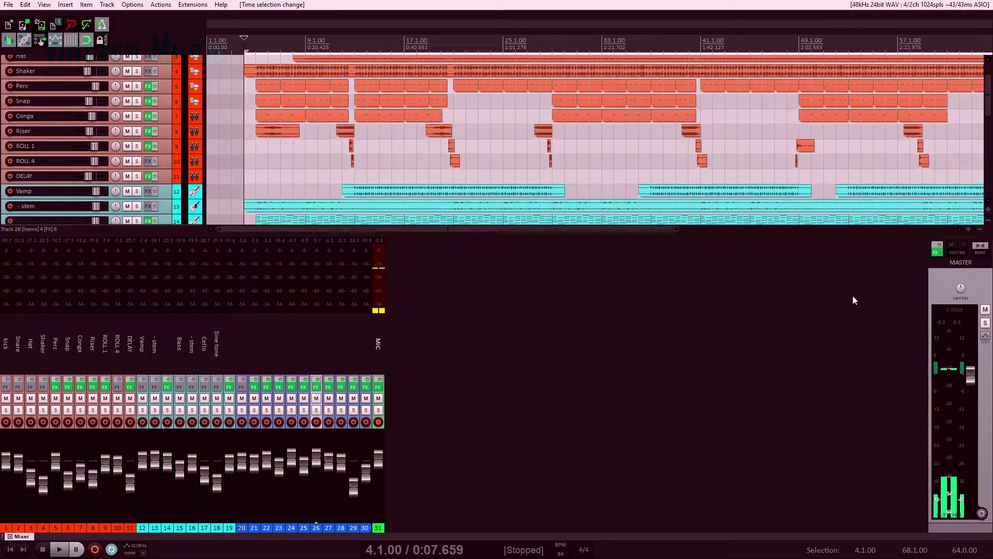
key("ctrl+m")
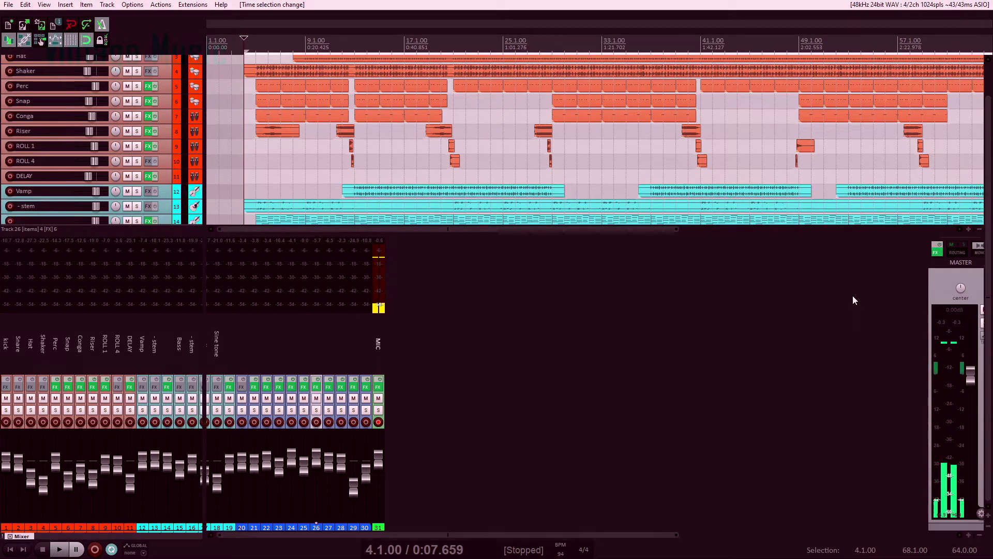
- Play the full mix from bar 4 with the MIC track muted and the mixer shown below the whole arrangement
key("space")
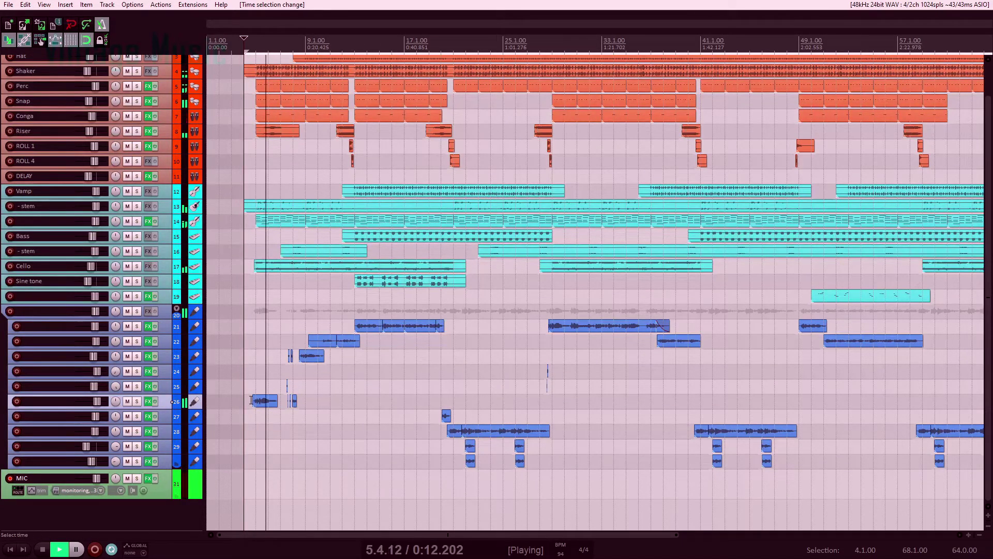
left_click(128, 477)
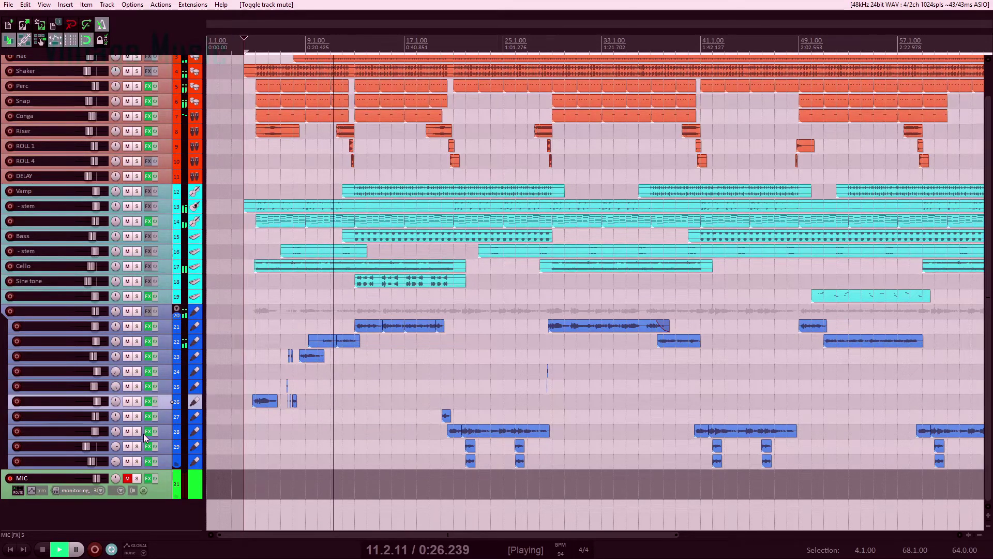
key("ctrl+m")
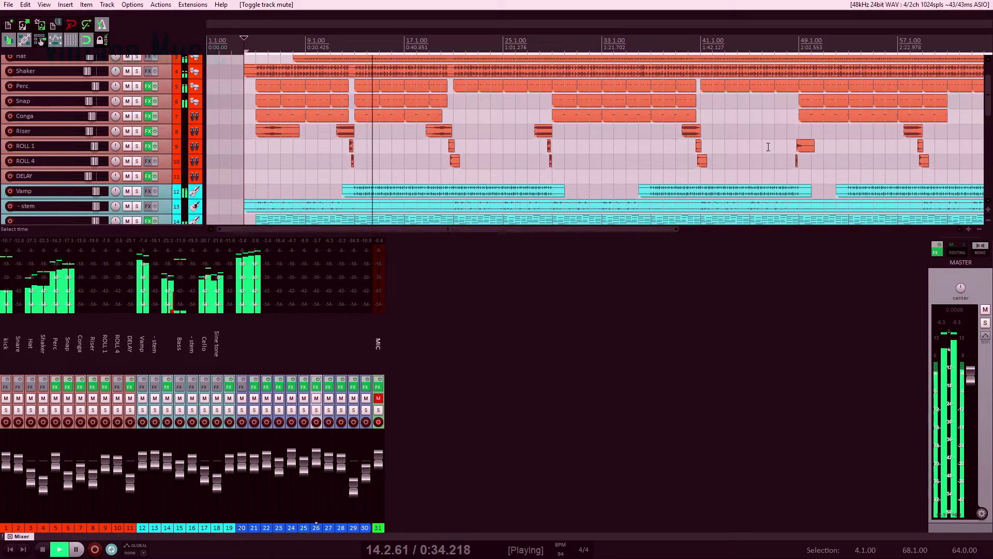
scroll(768, 147, "down", 2)
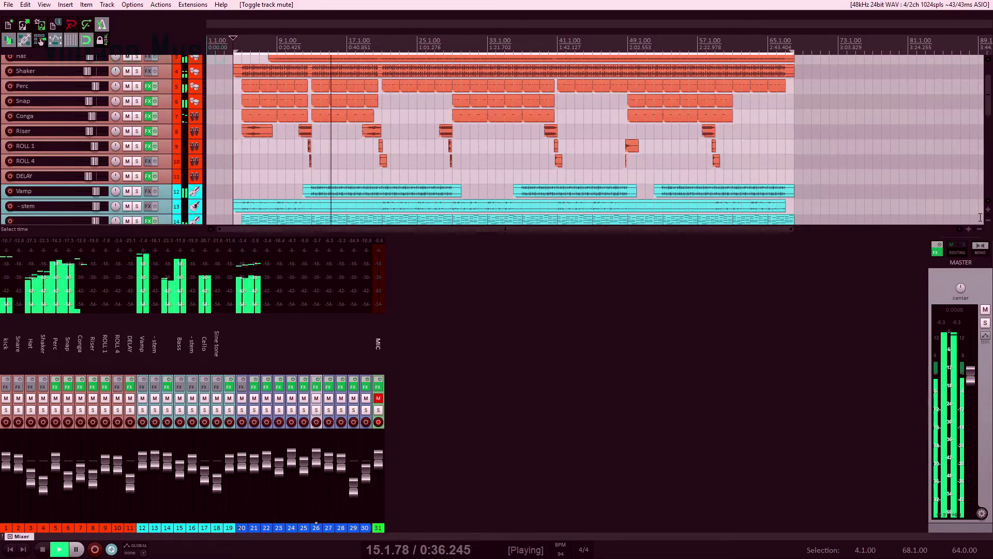